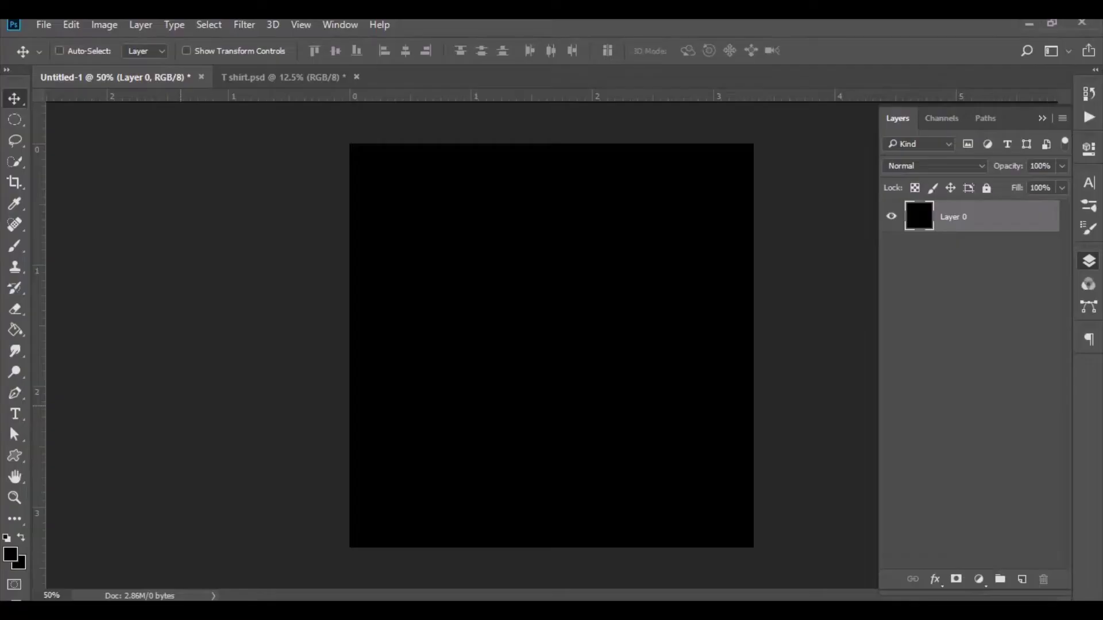
- Choose the Horizontal Type tool and set the text colour to white (#ffffff)
{"action": "left_click", "coordinate": [16, 415]}
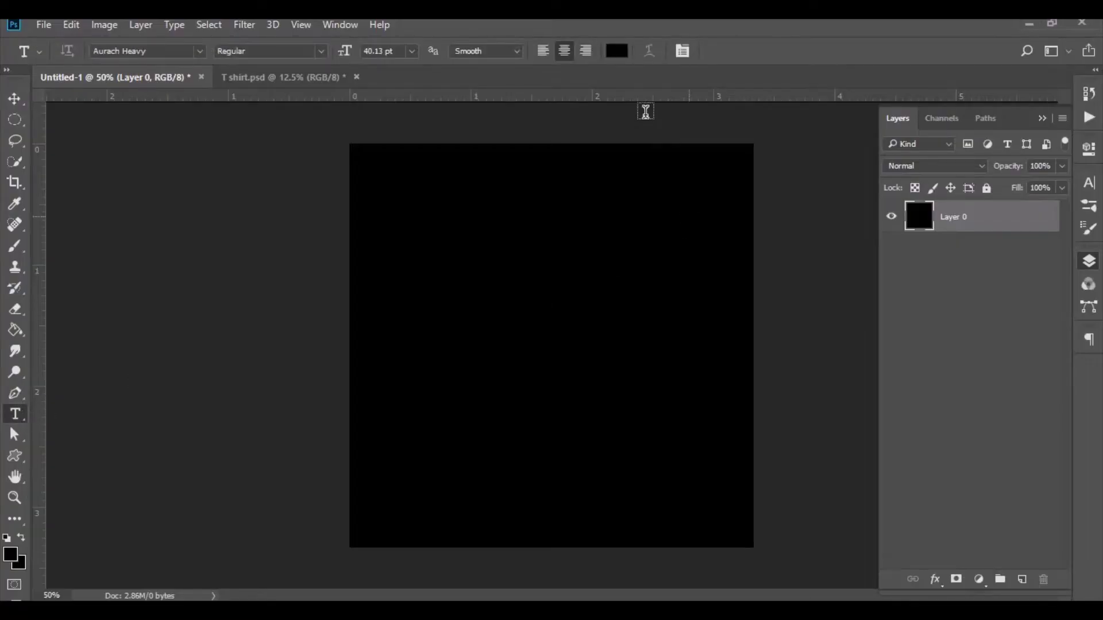
{"action": "left_click", "coordinate": [618, 52]}
{"action": "left_click_drag", "start_coordinate": [124, 246], "coordinate": [9, 190]}
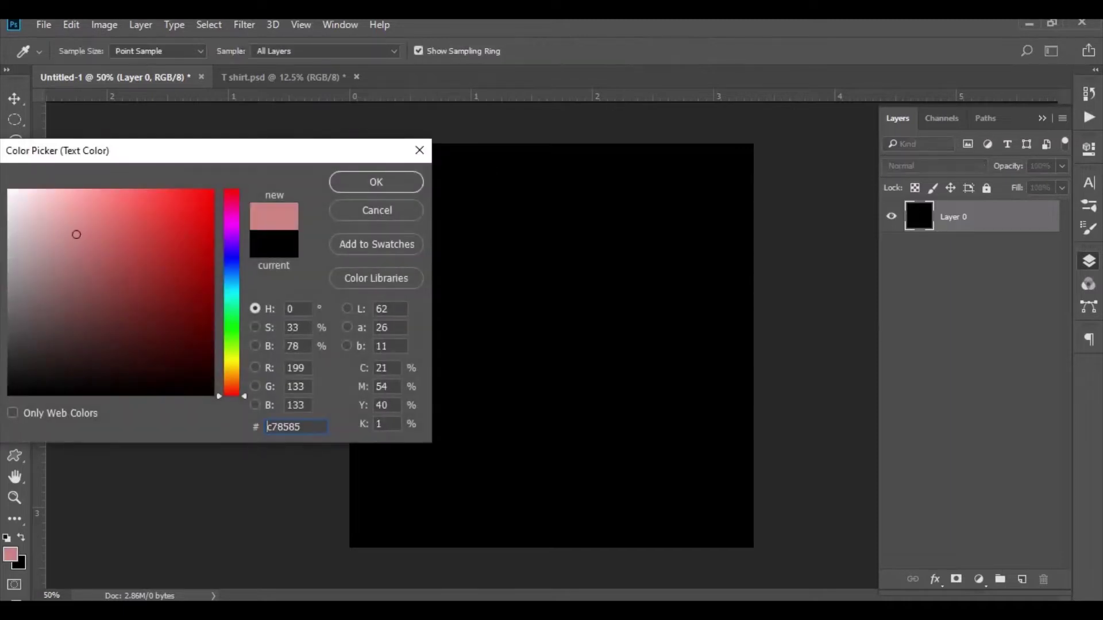
{"action": "left_click", "coordinate": [347, 182]}
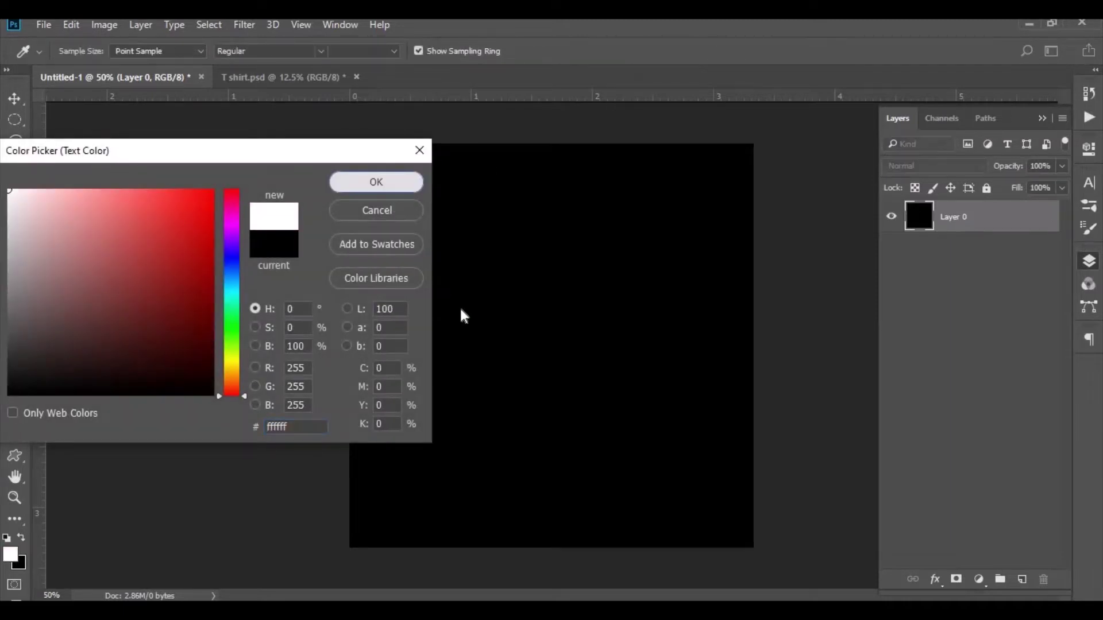
- Type SUMMER near the canvas centre and select all of it
{"action": "left_click", "coordinate": [562, 334]}
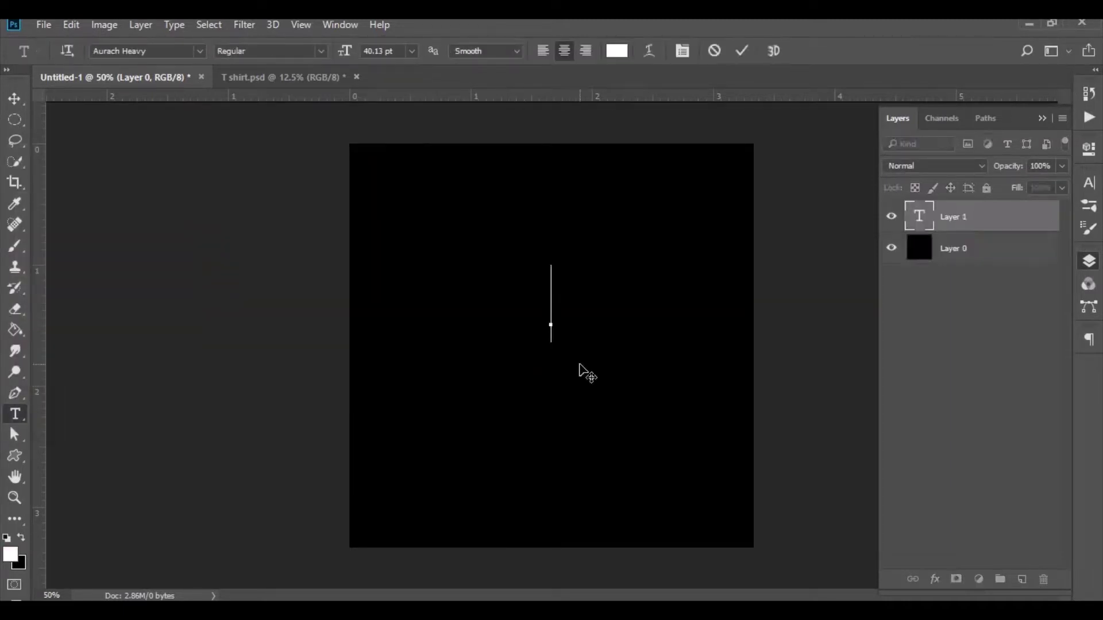
{"action": "type", "text": "SU"}
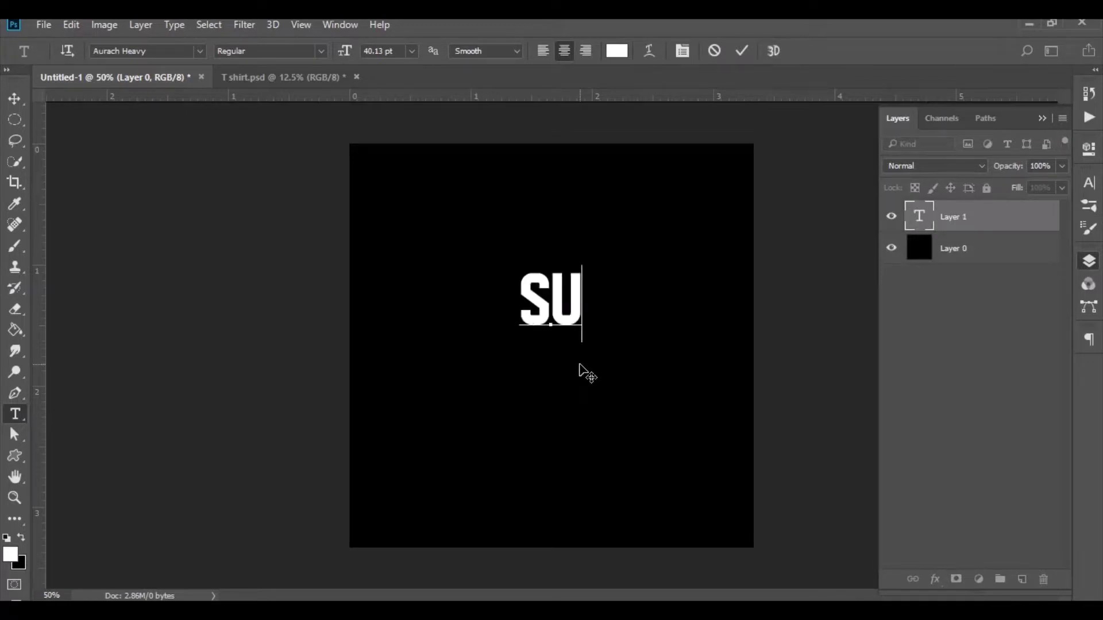
{"action": "type", "text": "MM"}
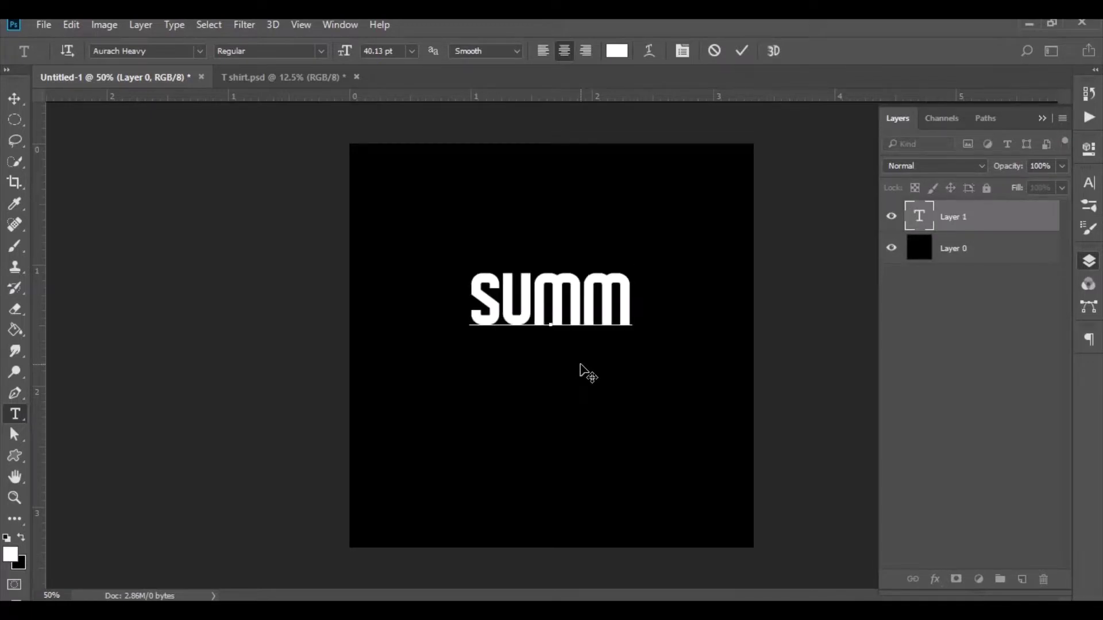
{"action": "type", "text": "ER"}
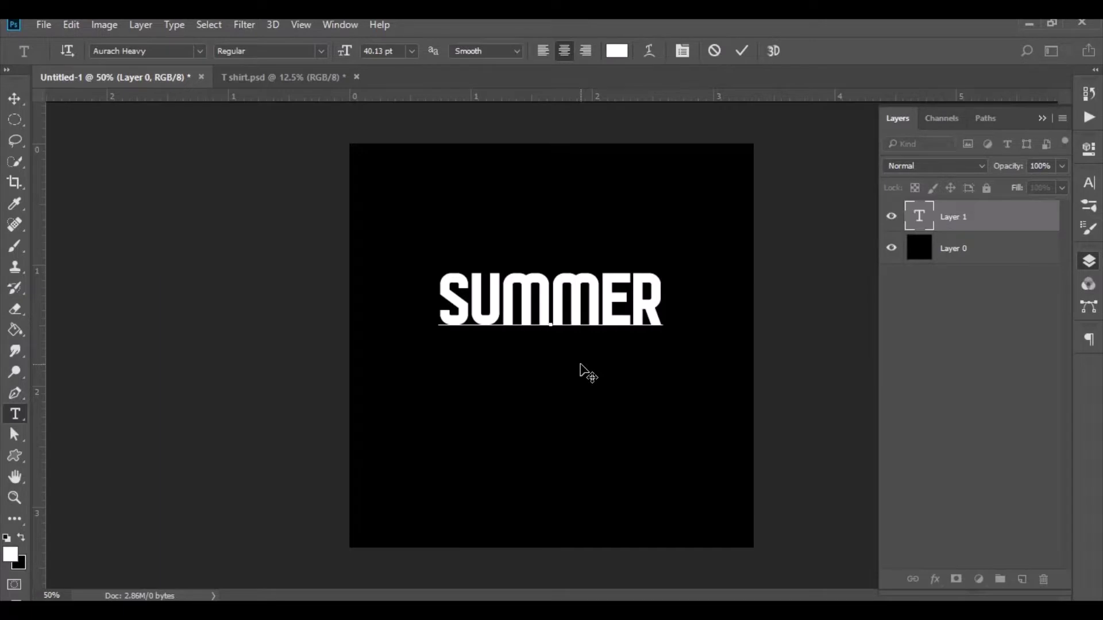
{"action": "key", "text": "ctrl+a"}
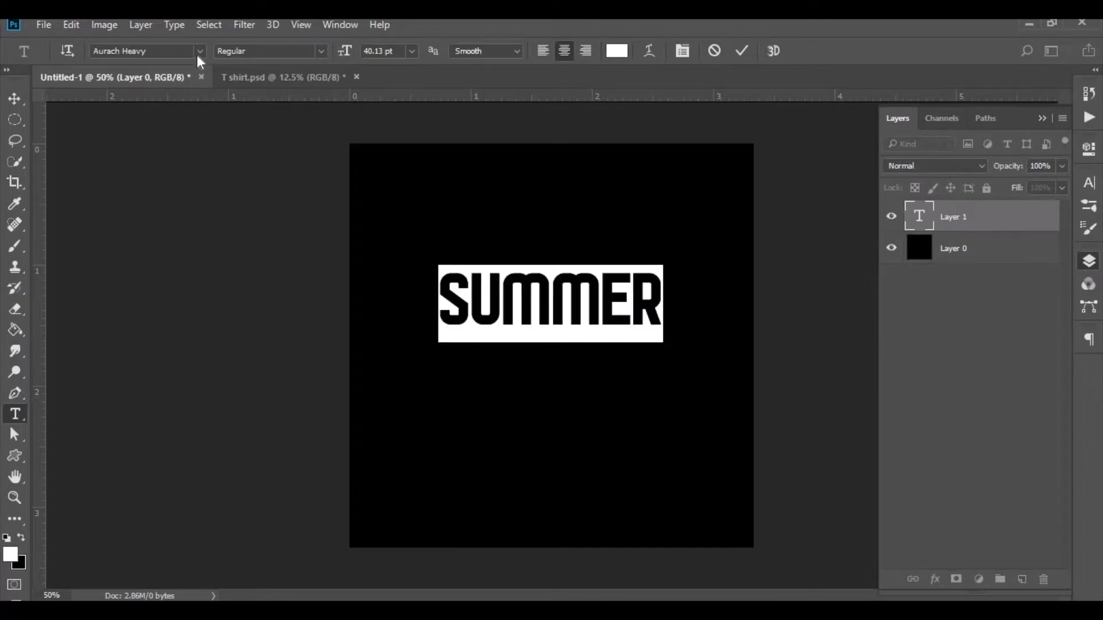
- Change the SUMMER text's font from Aurach Heavy to Athletic
{"action": "left_click", "coordinate": [199, 51]}
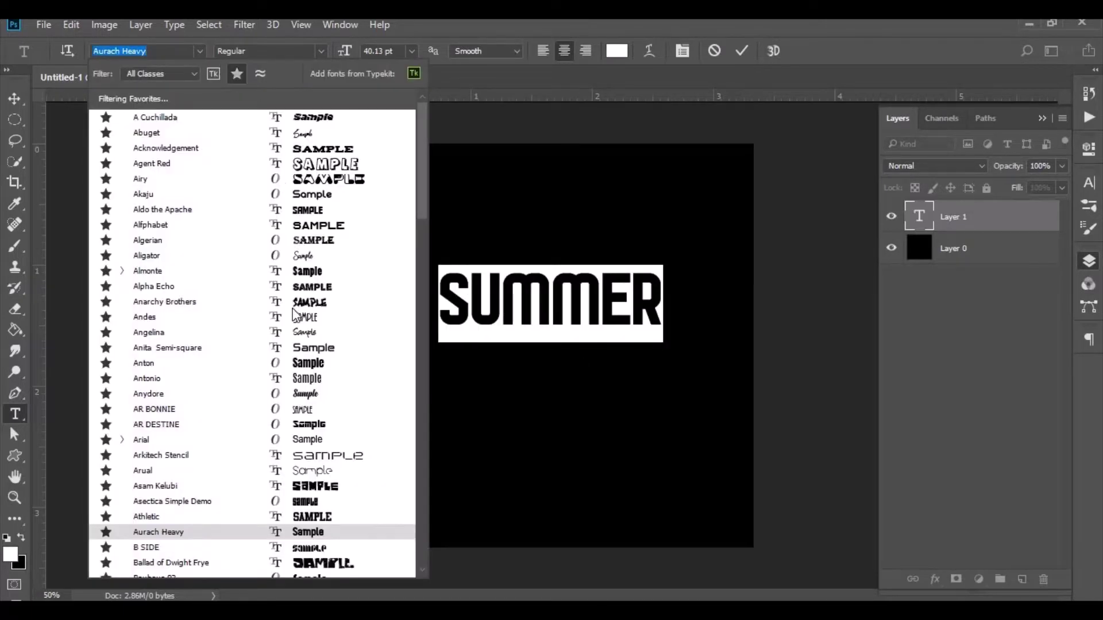
{"action": "scroll", "coordinate": [290, 341], "scroll_direction": "down", "scroll_amount": 1}
{"action": "scroll", "coordinate": [290, 342], "scroll_direction": "down", "scroll_amount": 1}
{"action": "scroll", "coordinate": [290, 342], "scroll_direction": "down", "scroll_amount": 1}
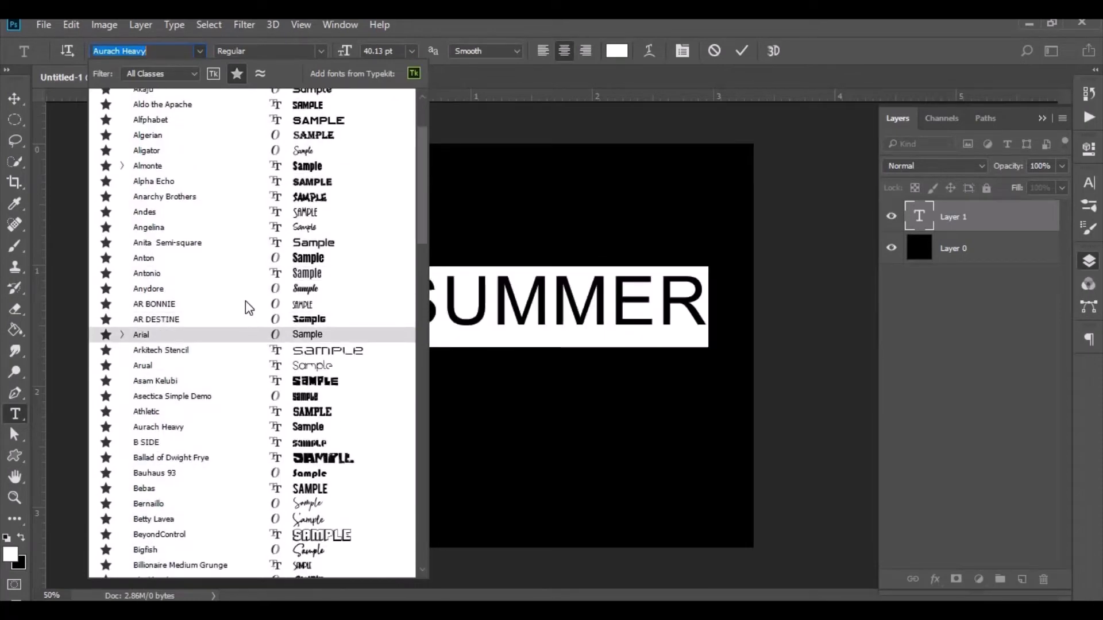
{"action": "left_click", "coordinate": [248, 412]}
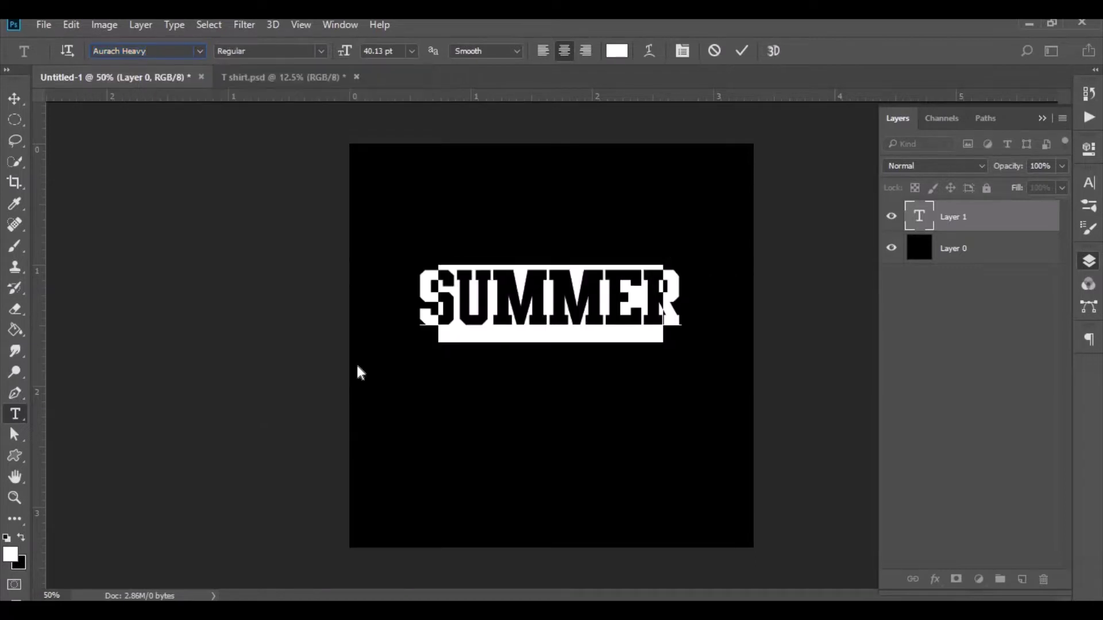
{"action": "left_click", "coordinate": [667, 303]}
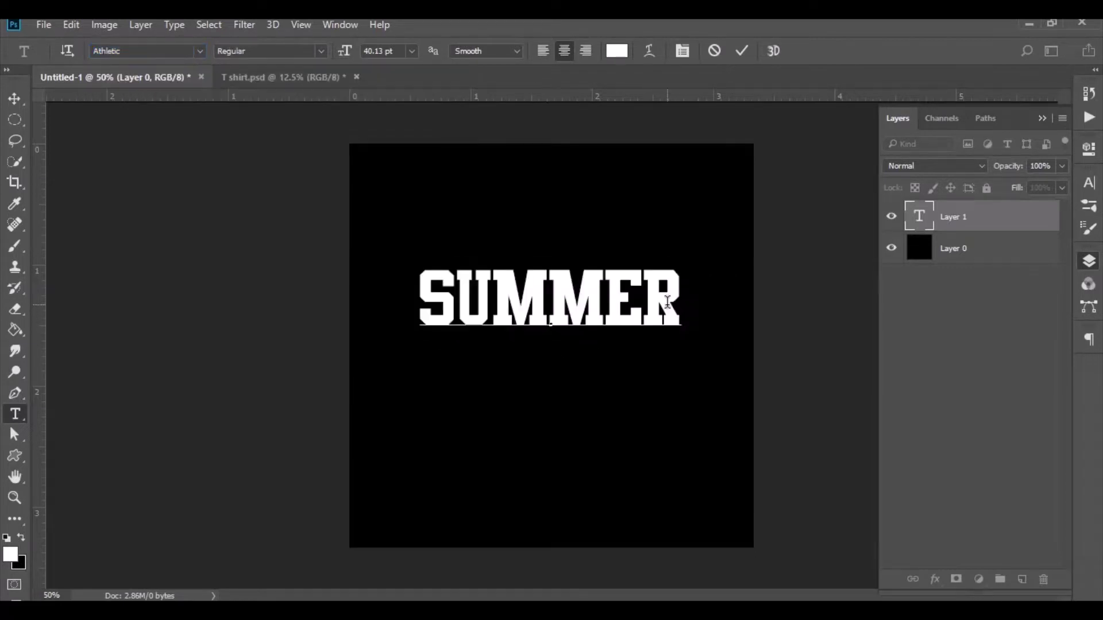
- Add two more SUMMER lines below the first and select all three lines
{"action": "type", "text": "S"}
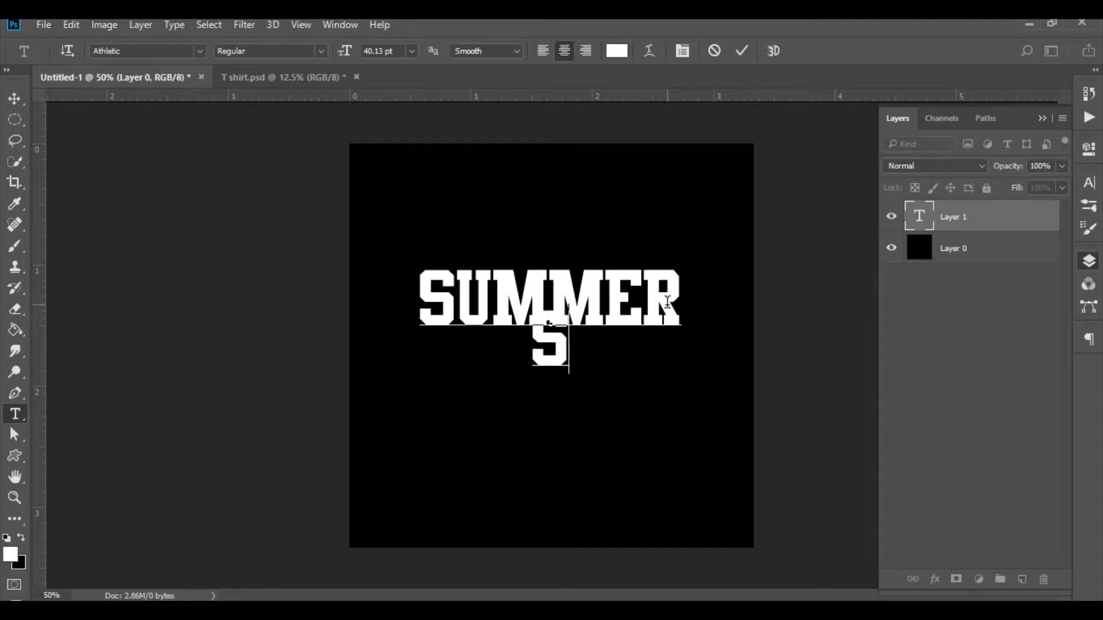
{"action": "type", "text": "UMM"}
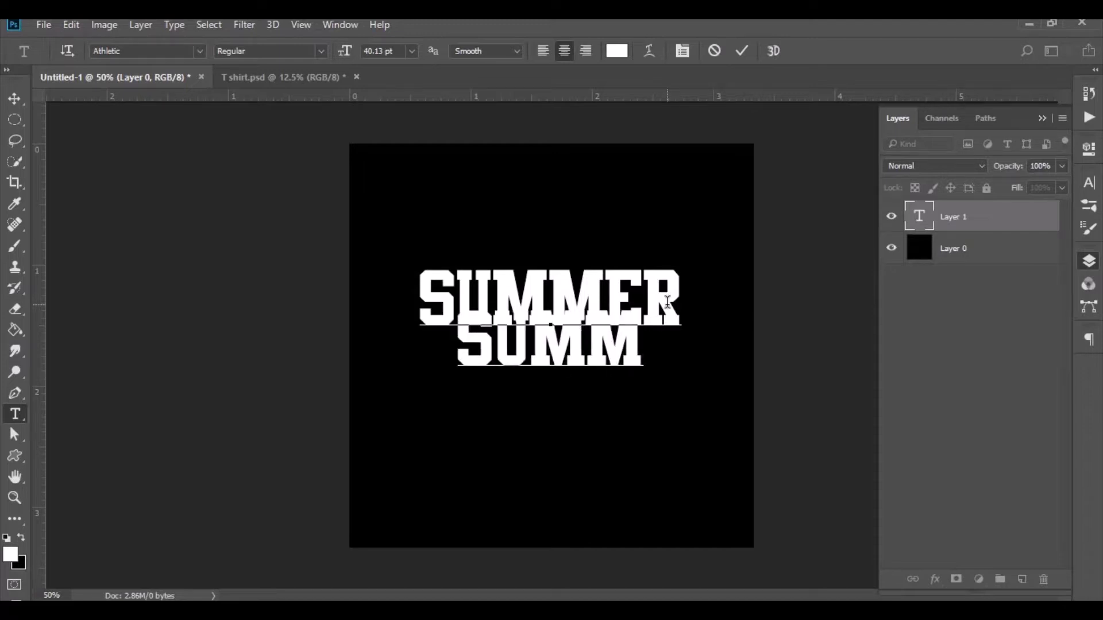
{"action": "type", "text": "ER"}
{"action": "key", "text": "Return"}
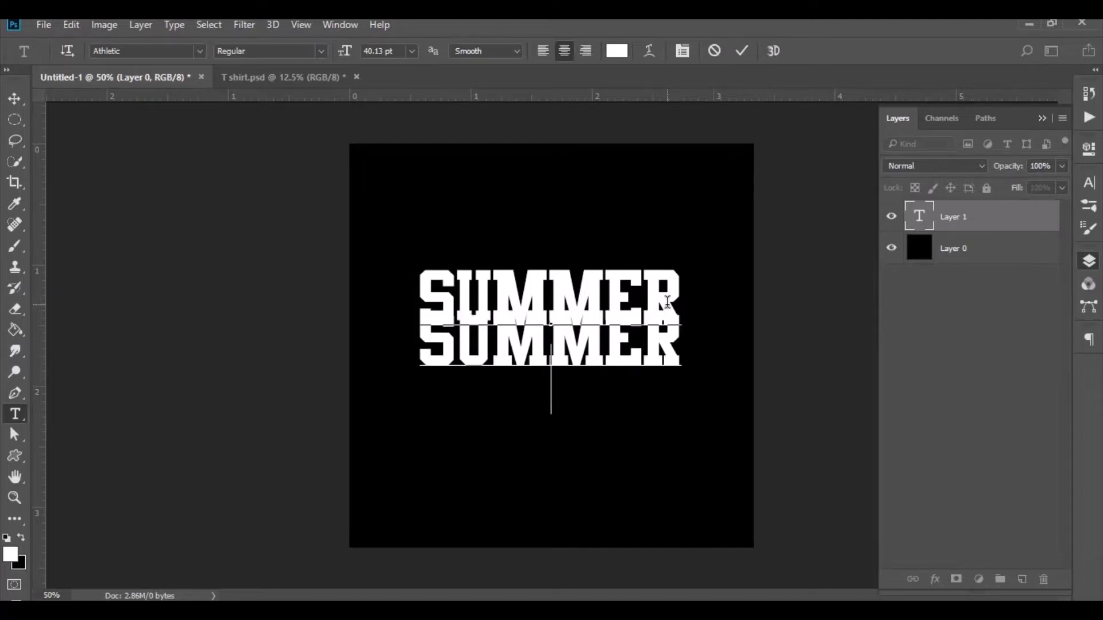
{"action": "type", "text": "SUM"}
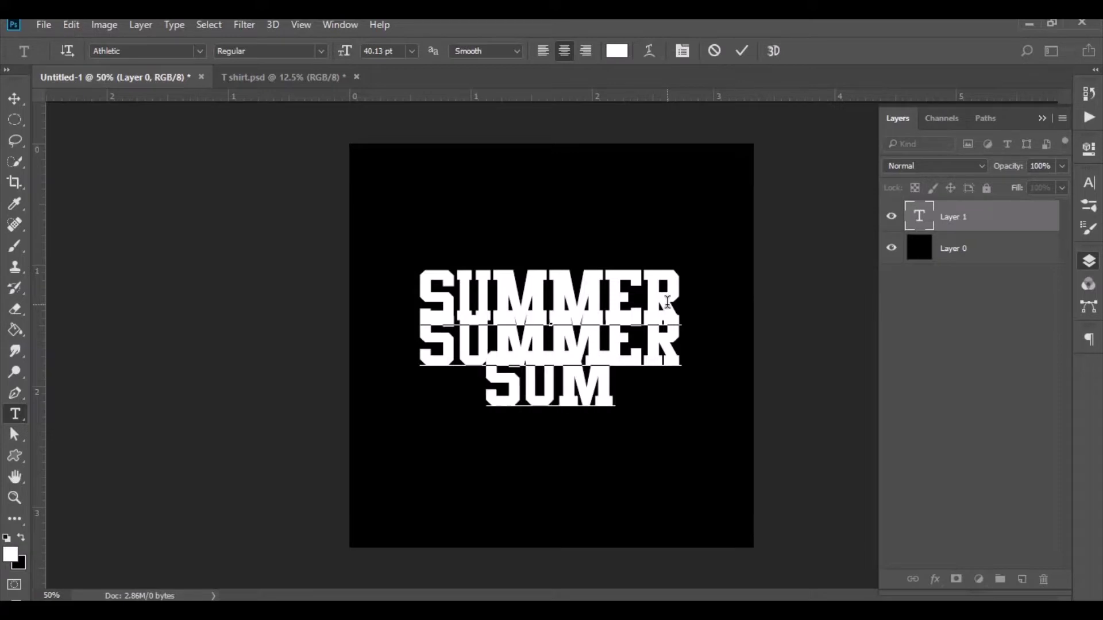
{"action": "type", "text": "MER"}
{"action": "key", "text": "ctrl+a"}
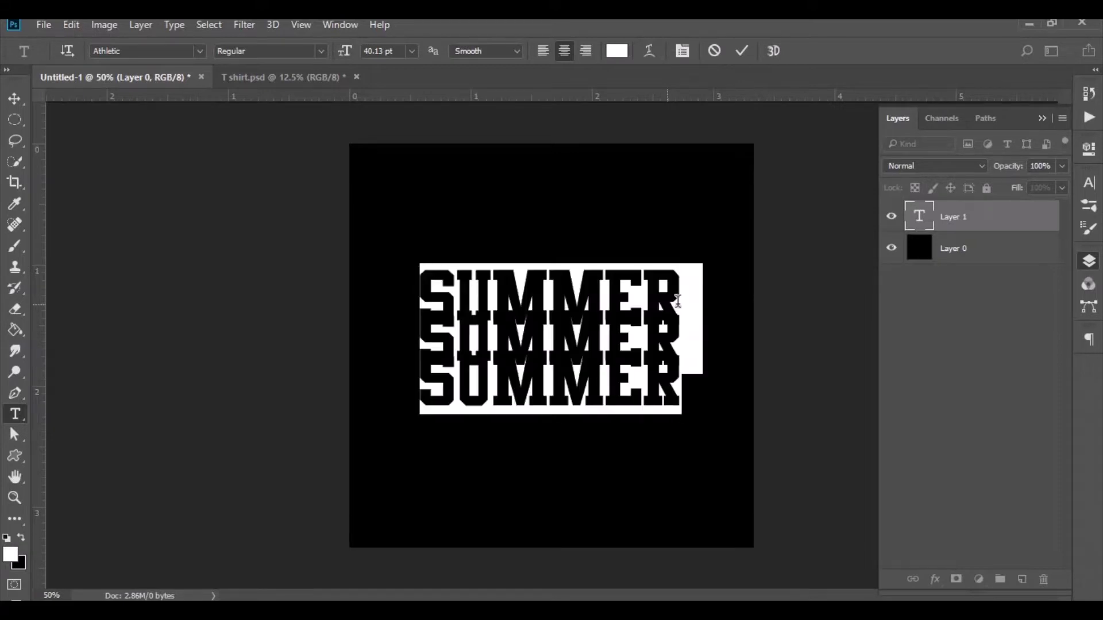
- Set the SUMMER leading to 35 pt, commit the text, and nudge the block to centre
{"action": "left_click", "coordinate": [1088, 184]}
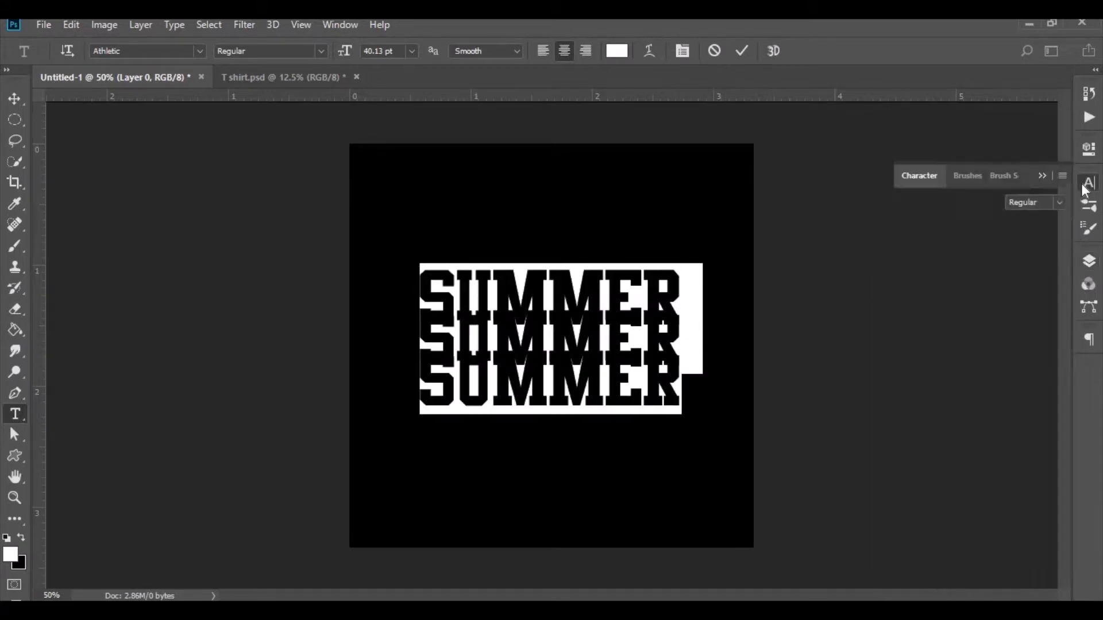
{"action": "left_click", "coordinate": [1004, 241]}
{"action": "left_click", "coordinate": [1057, 225]}
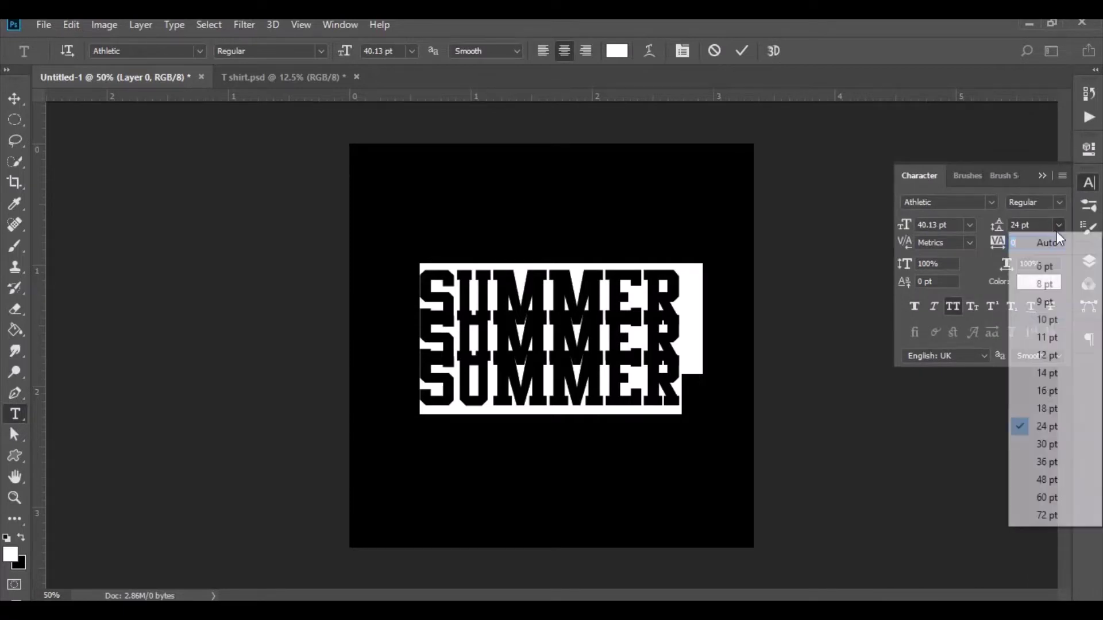
{"action": "left_click", "coordinate": [1037, 480]}
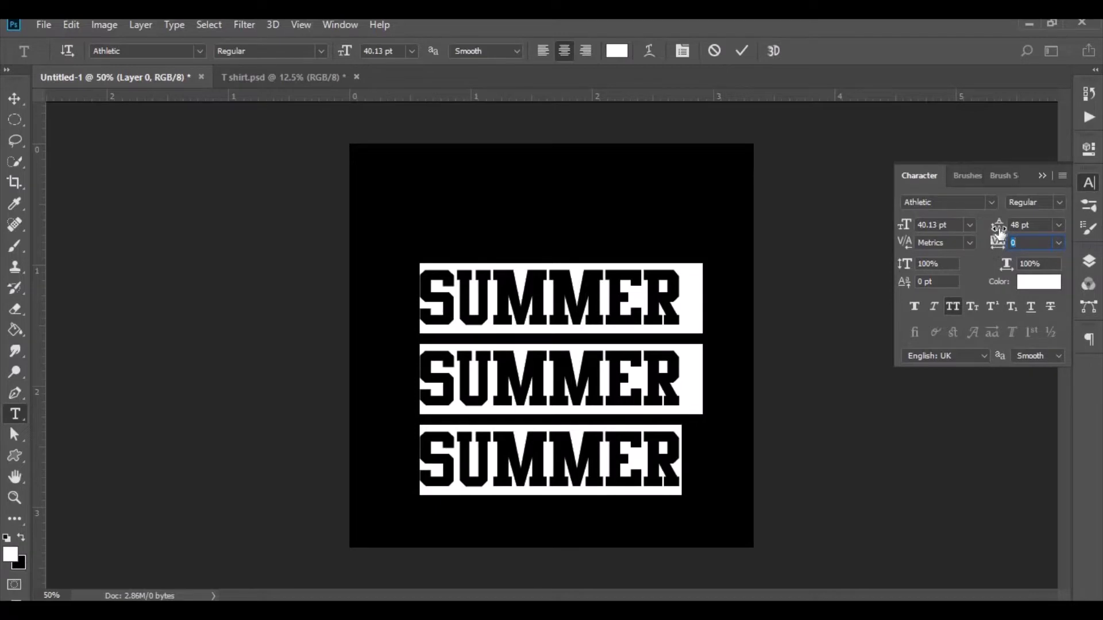
{"action": "left_click_drag", "start_coordinate": [996, 228], "coordinate": [994, 228]}
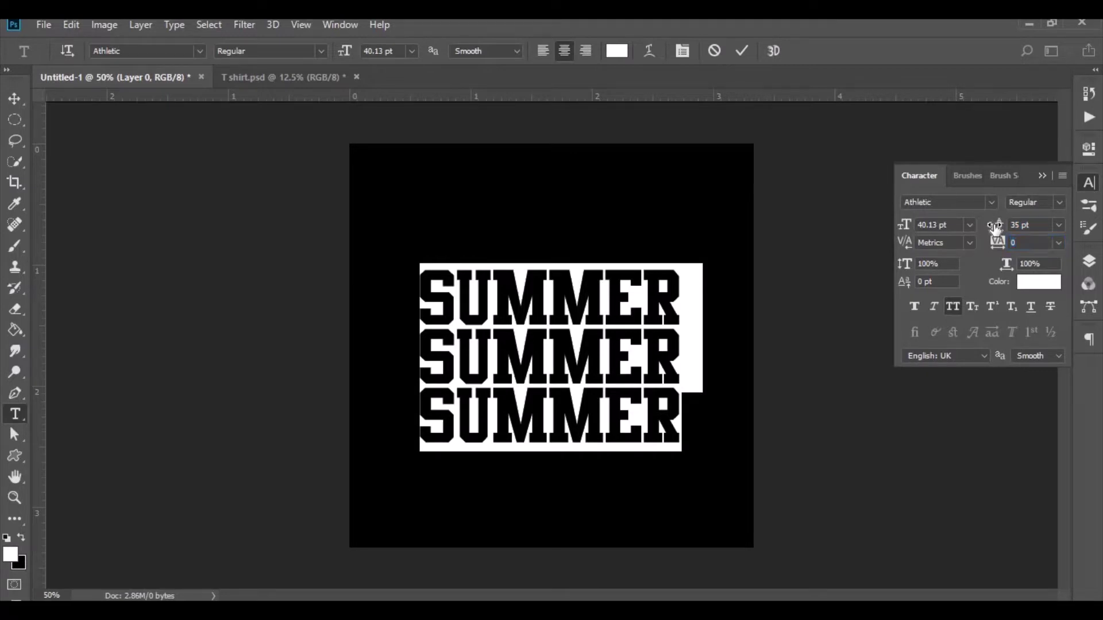
{"action": "left_click", "coordinate": [15, 98]}
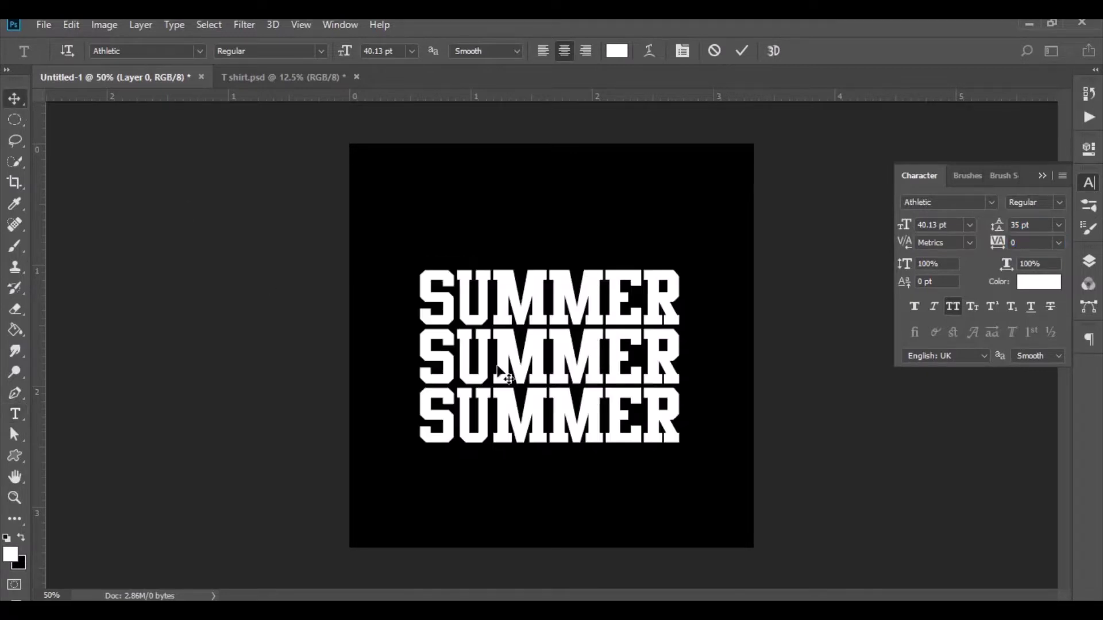
{"action": "left_click_drag", "start_coordinate": [559, 372], "coordinate": [562, 354]}
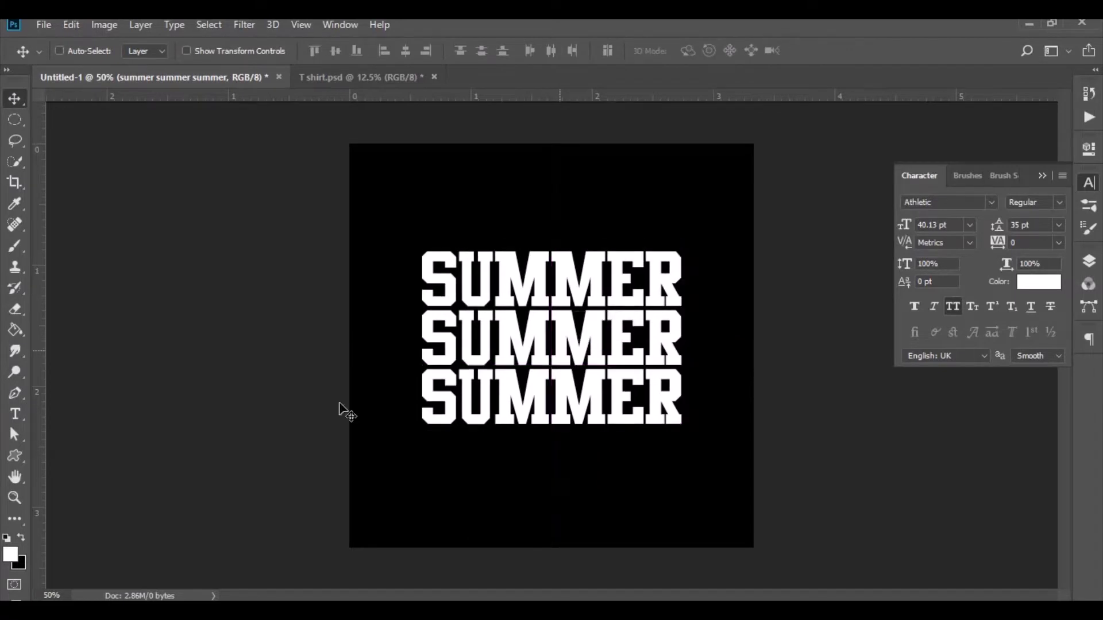
- Draw a black-filled palm-tree custom shape over the right end of SUMMER
{"action": "left_click", "coordinate": [14, 456]}
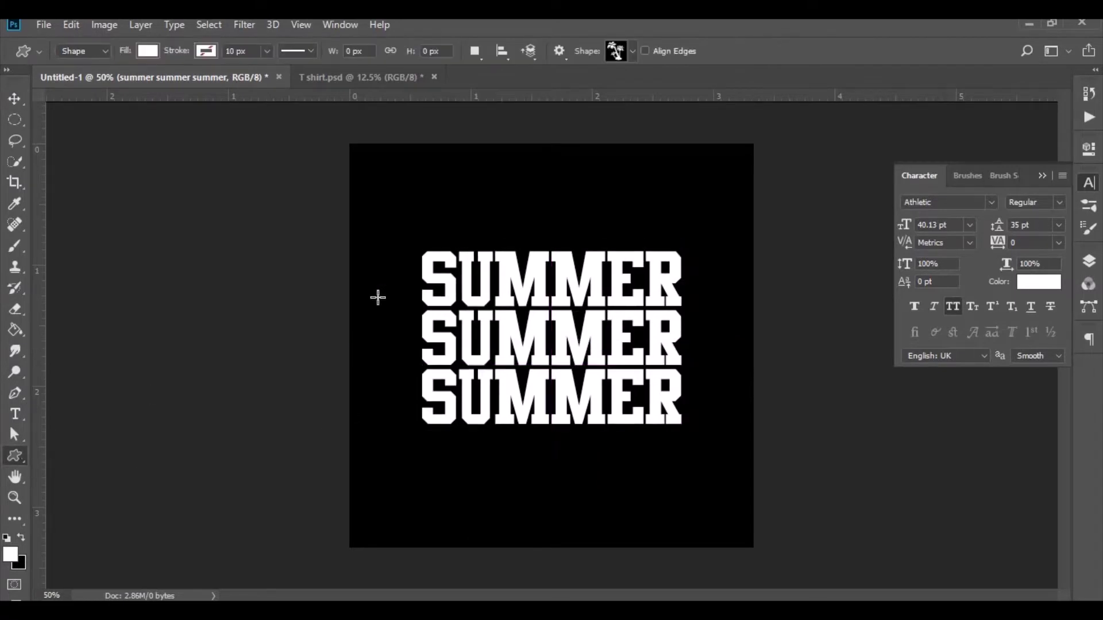
{"action": "left_click", "coordinate": [632, 52]}
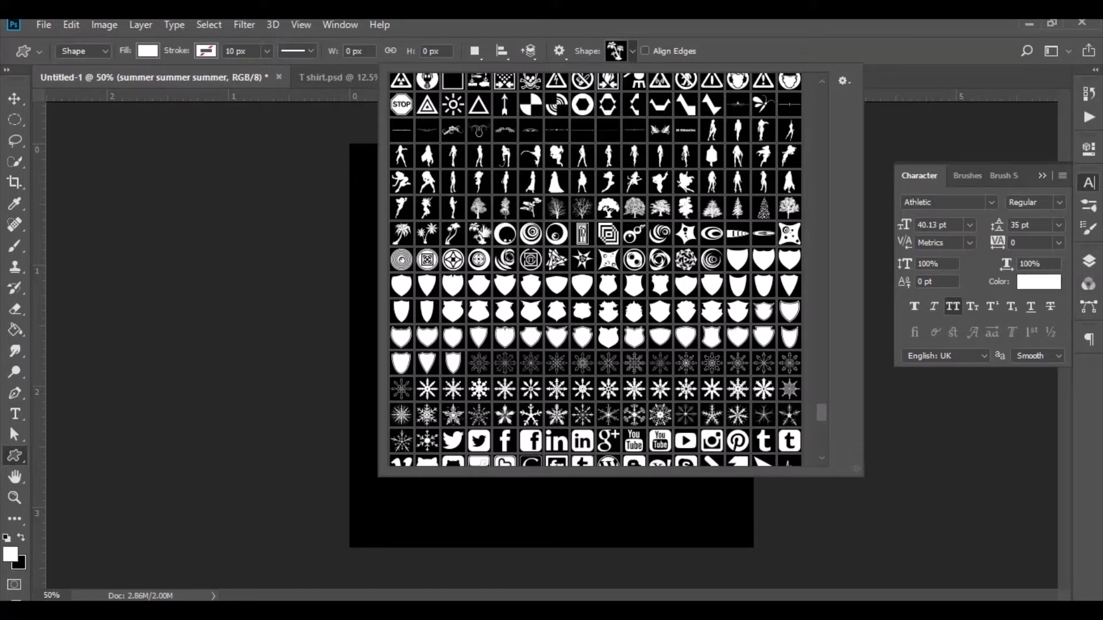
{"action": "left_click", "coordinate": [519, 40]}
{"action": "left_click_drag", "start_coordinate": [612, 349], "coordinate": [726, 482]}
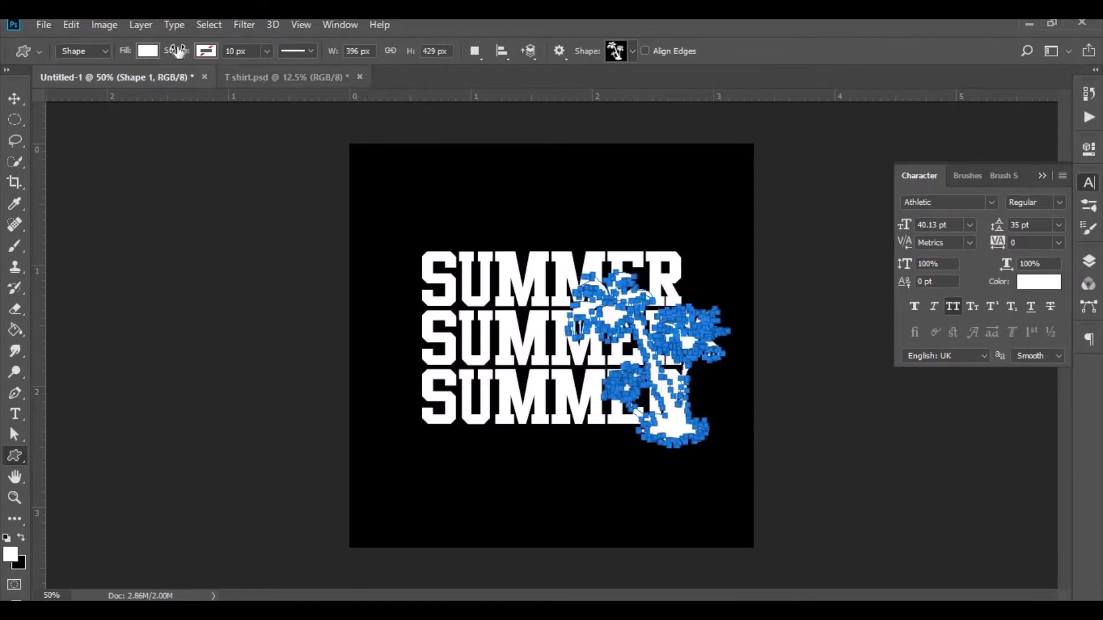
{"action": "left_click", "coordinate": [148, 50]}
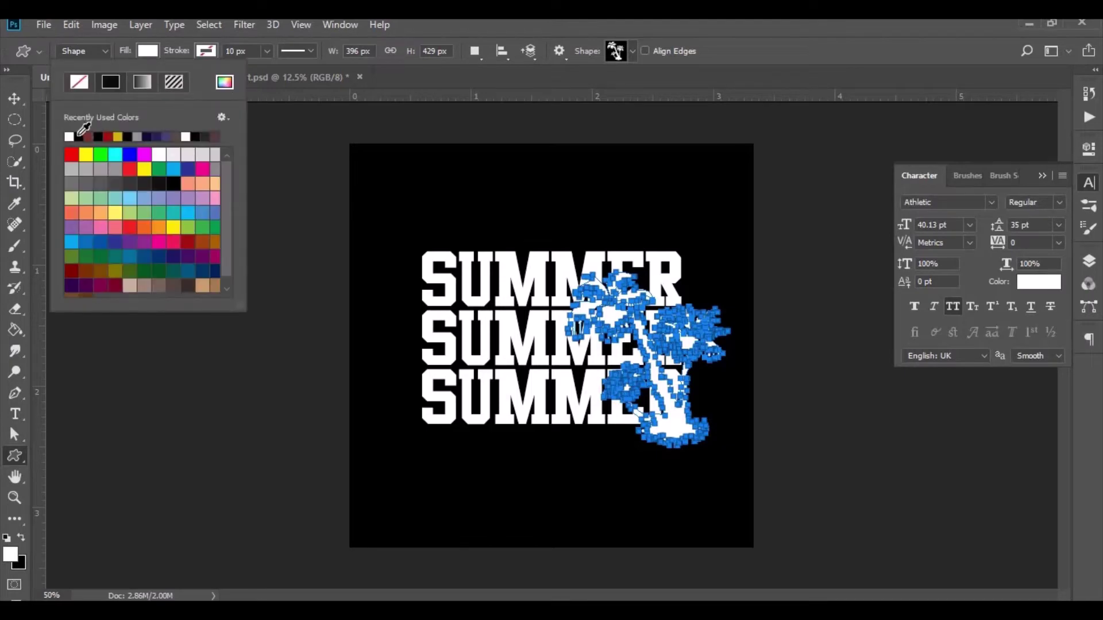
{"action": "left_click", "coordinate": [79, 135]}
{"action": "left_click", "coordinate": [12, 99]}
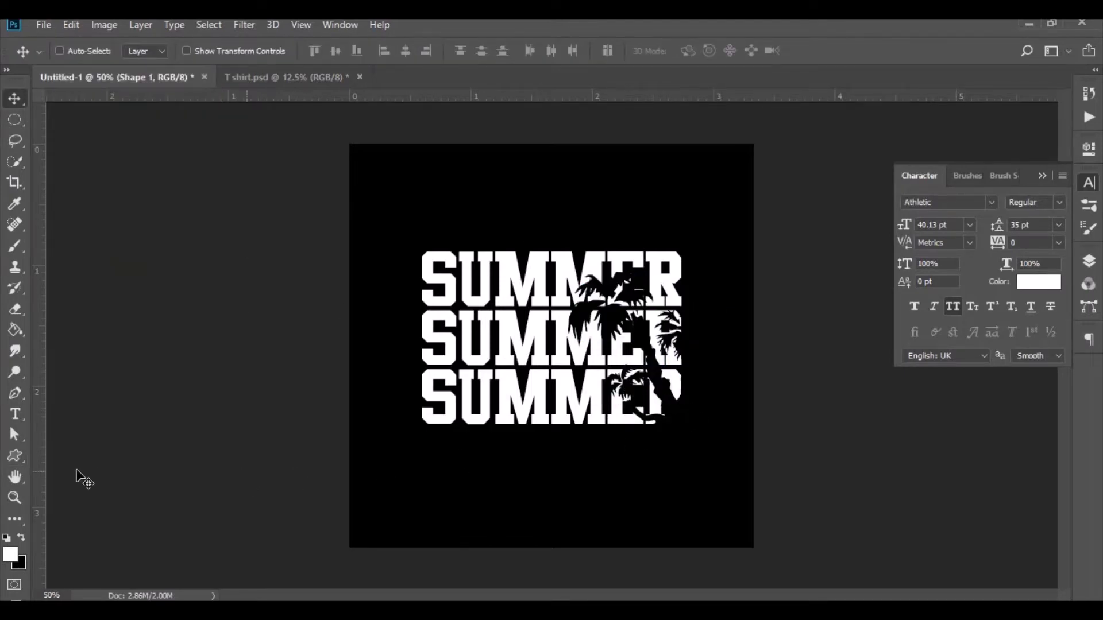
- Draw a second palm-tree shape over the lower-left SUMMER letters, then select Shape 1 and Shape 2
{"action": "left_click", "coordinate": [15, 455]}
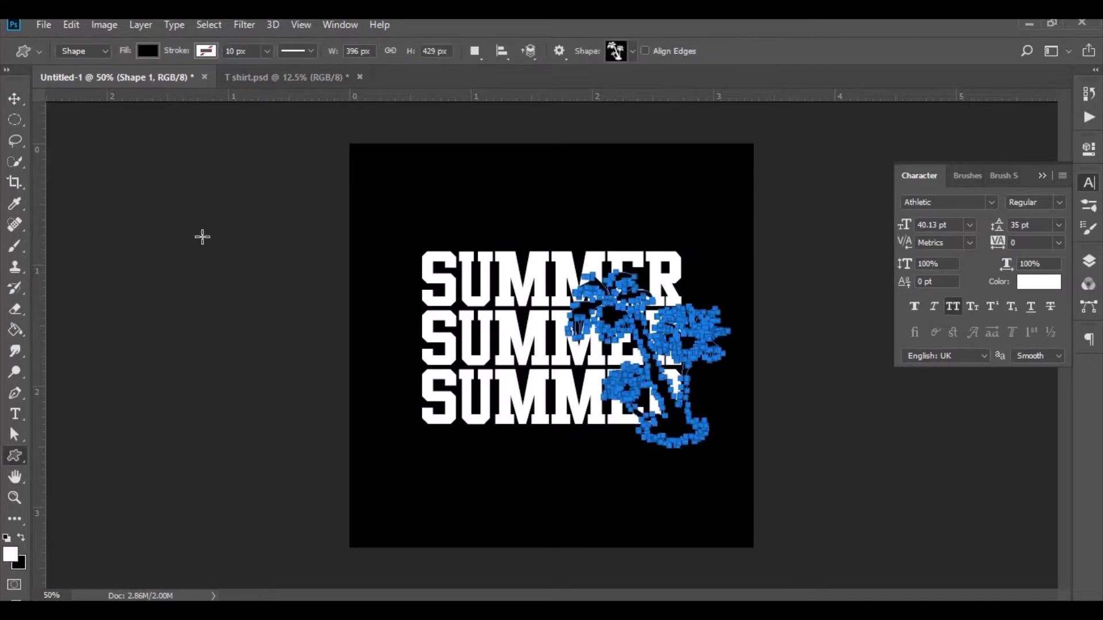
{"action": "left_click", "coordinate": [632, 51]}
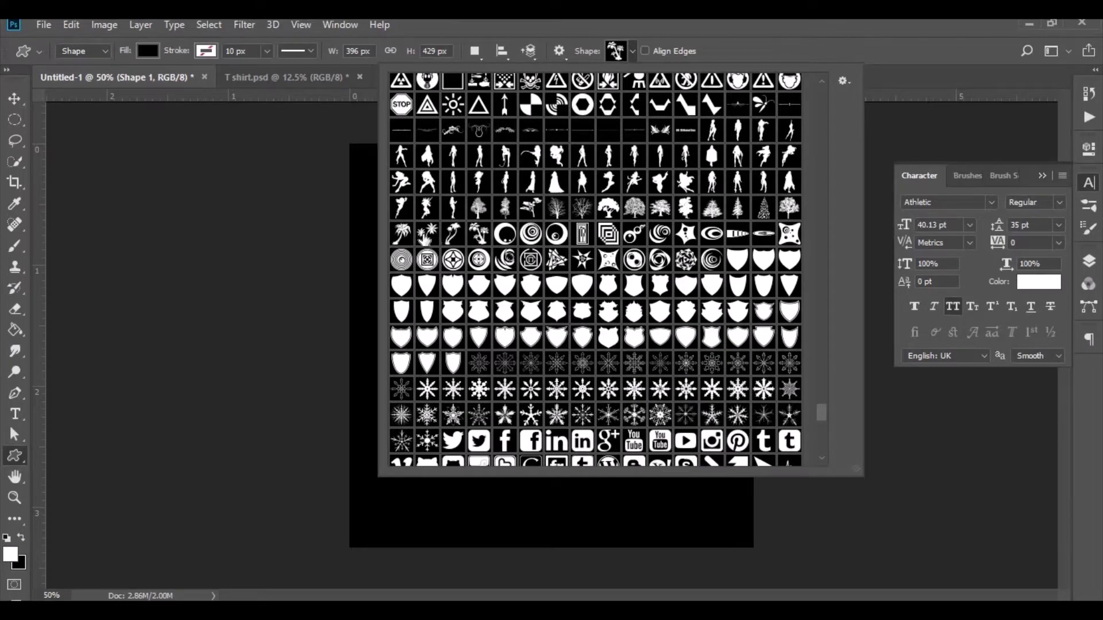
{"action": "left_click", "coordinate": [426, 235]}
{"action": "left_click", "coordinate": [494, 322]}
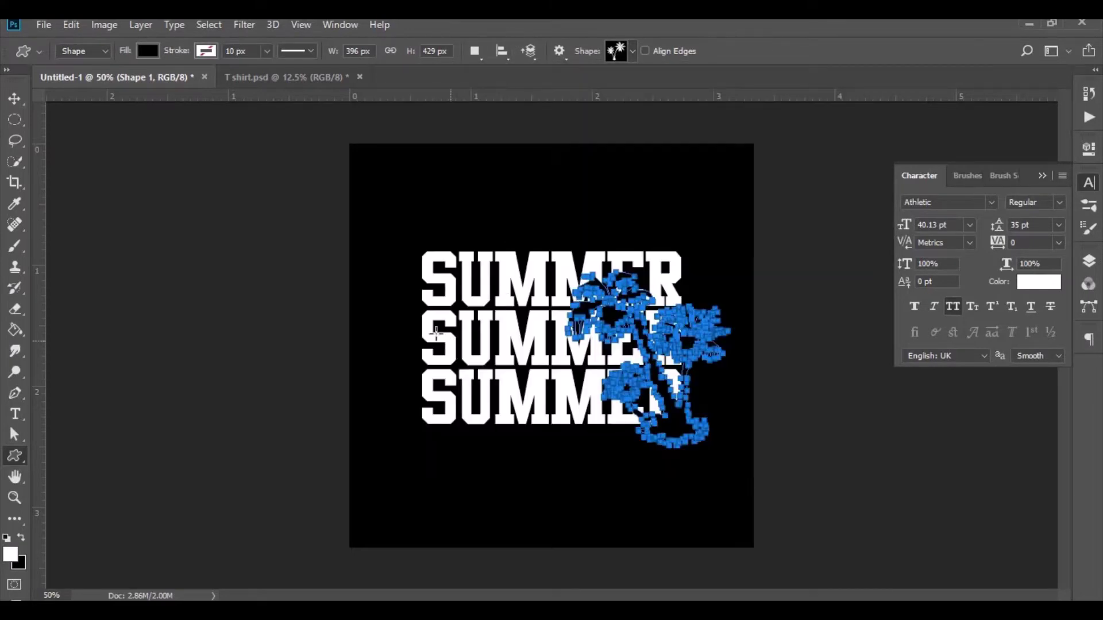
{"action": "left_click_drag", "start_coordinate": [436, 334], "coordinate": [592, 485]}
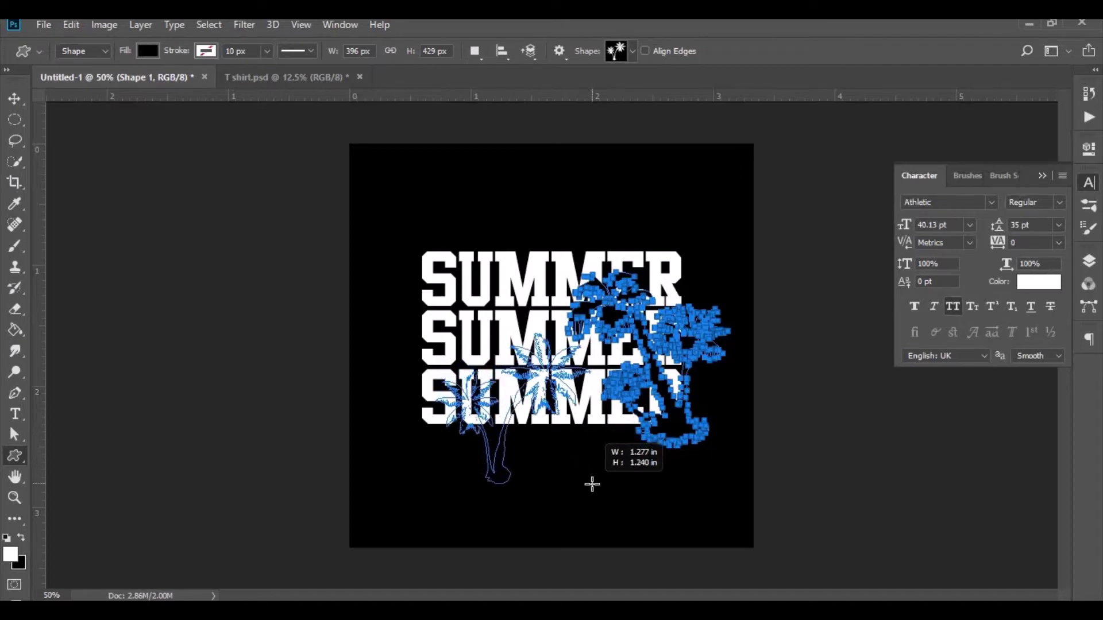
{"action": "left_click", "coordinate": [15, 98]}
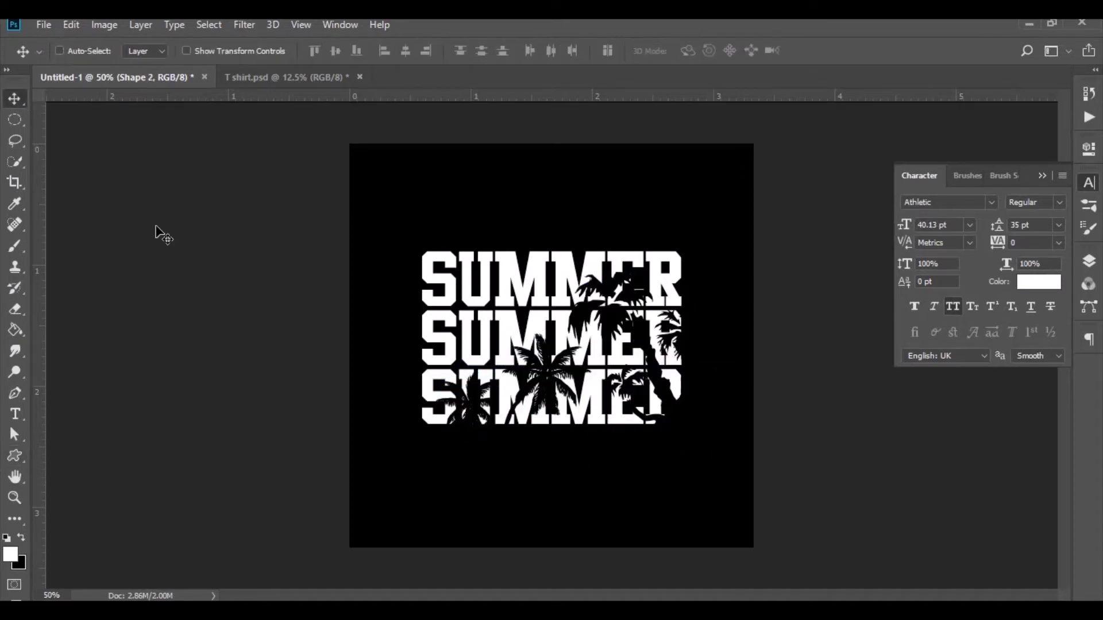
{"action": "left_click_drag", "start_coordinate": [544, 444], "coordinate": [534, 418]}
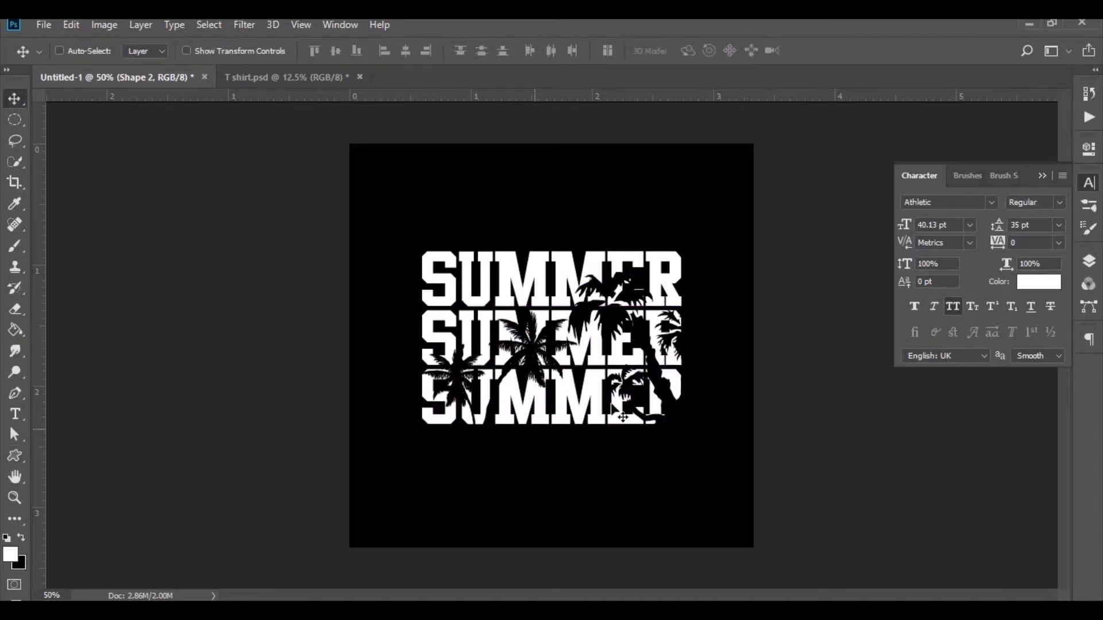
{"action": "left_click", "coordinate": [1095, 261]}
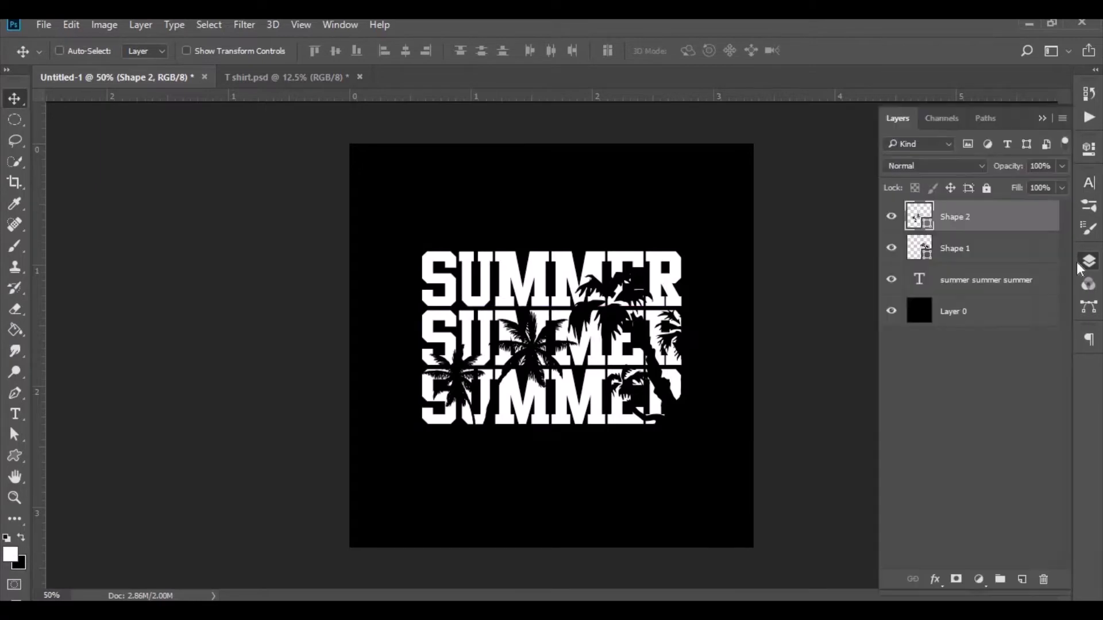
{"action": "left_click", "coordinate": [998, 258], "text": "shift"}
- Clip Shape 1 and Shape 2 to the SUMMER text layer, then group all three into Group 1
{"action": "right_click", "coordinate": [997, 258]}
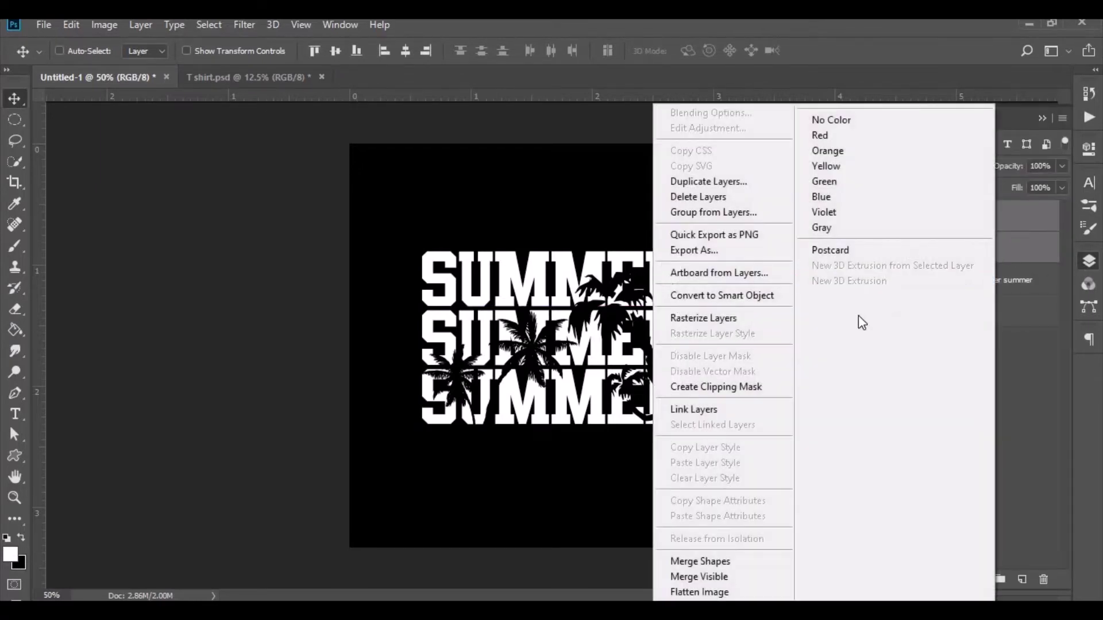
{"action": "left_click", "coordinate": [778, 386]}
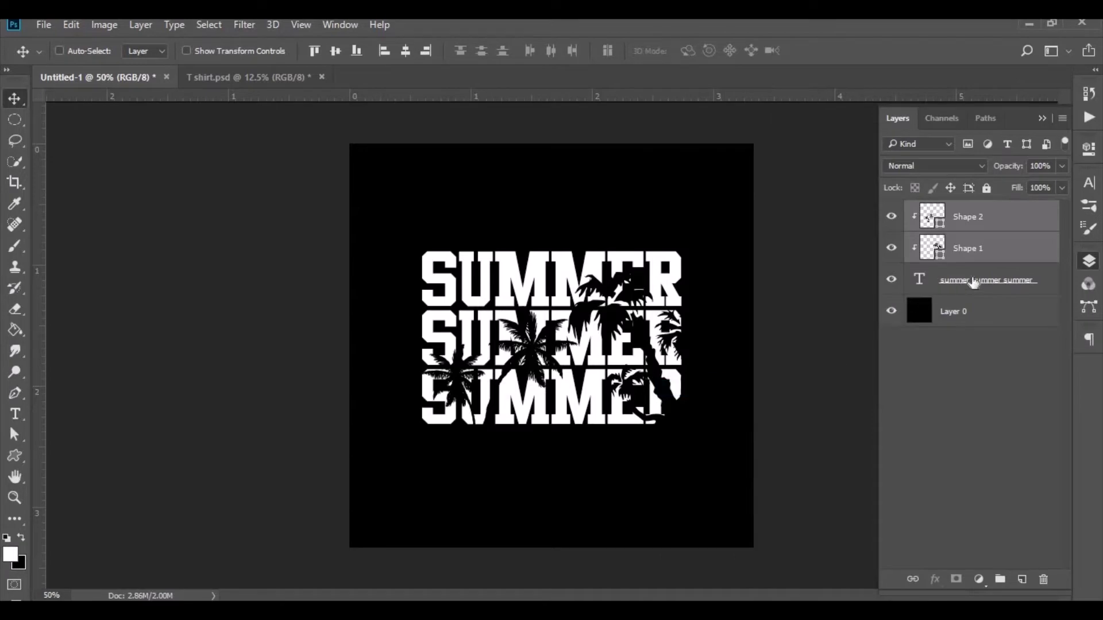
{"action": "left_click", "coordinate": [976, 281], "text": "ctrl"}
{"action": "left_click_drag", "start_coordinate": [979, 284], "coordinate": [1000, 579]}
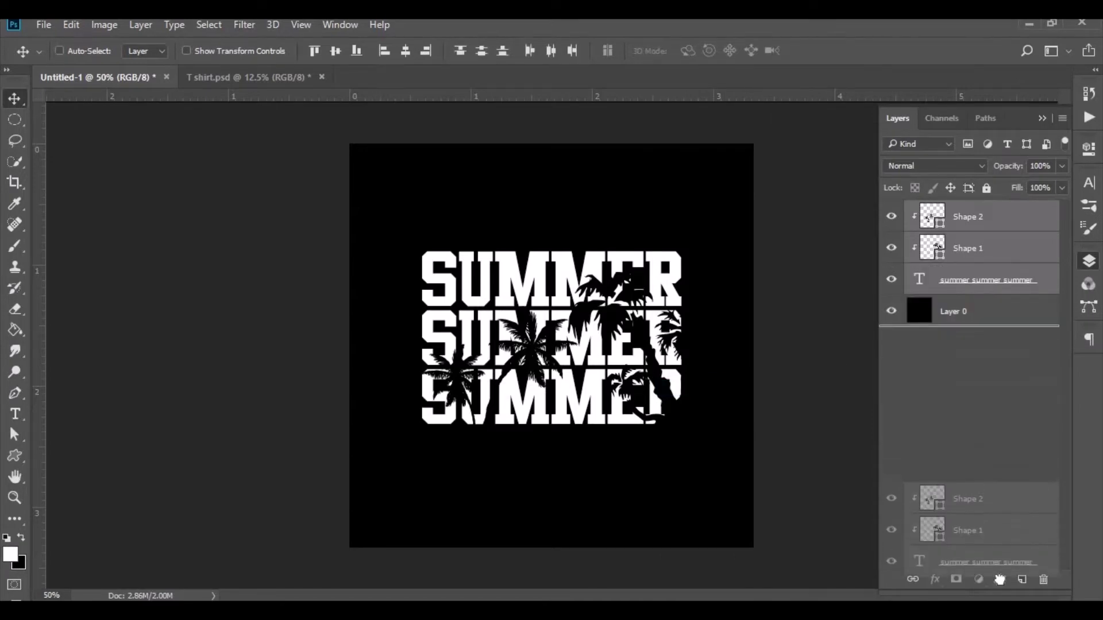
{"action": "left_click_drag", "start_coordinate": [537, 362], "coordinate": [458, 391]}
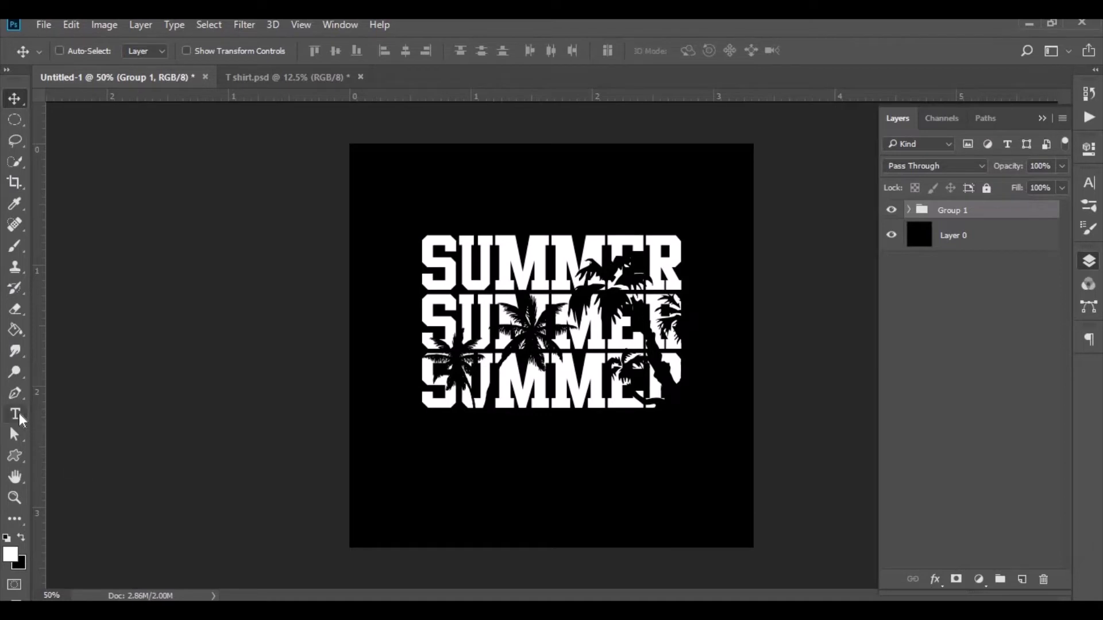
{"action": "left_click", "coordinate": [15, 413]}
- Type the tagline 'ENJOY YOUR TIME' below the artwork and set it to 12 pt
{"action": "left_click", "coordinate": [507, 479]}
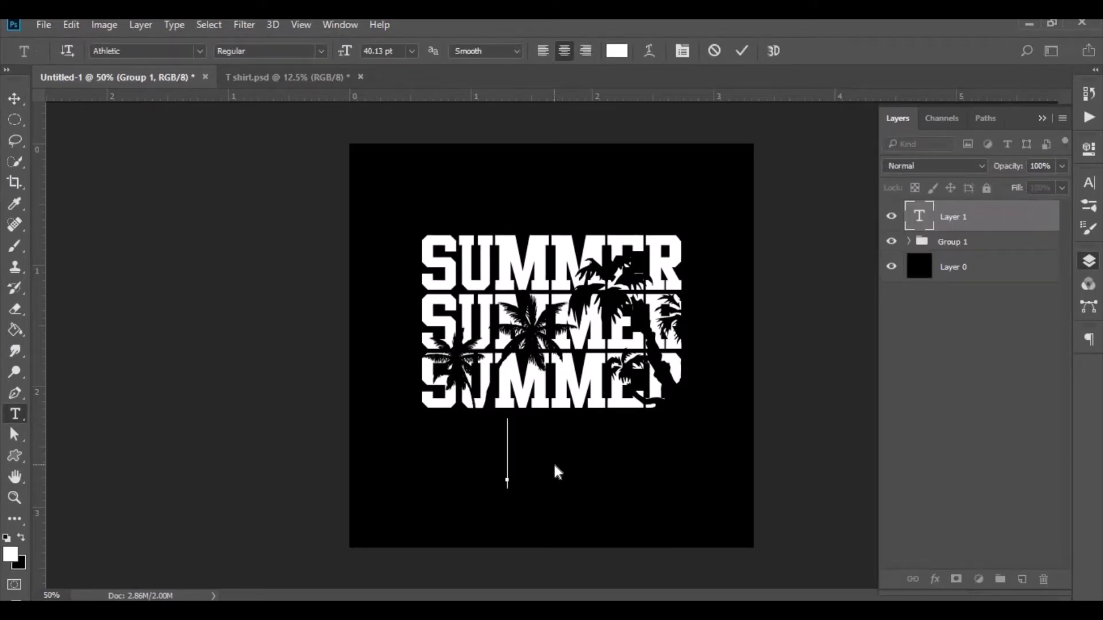
{"action": "type", "text": "EN"}
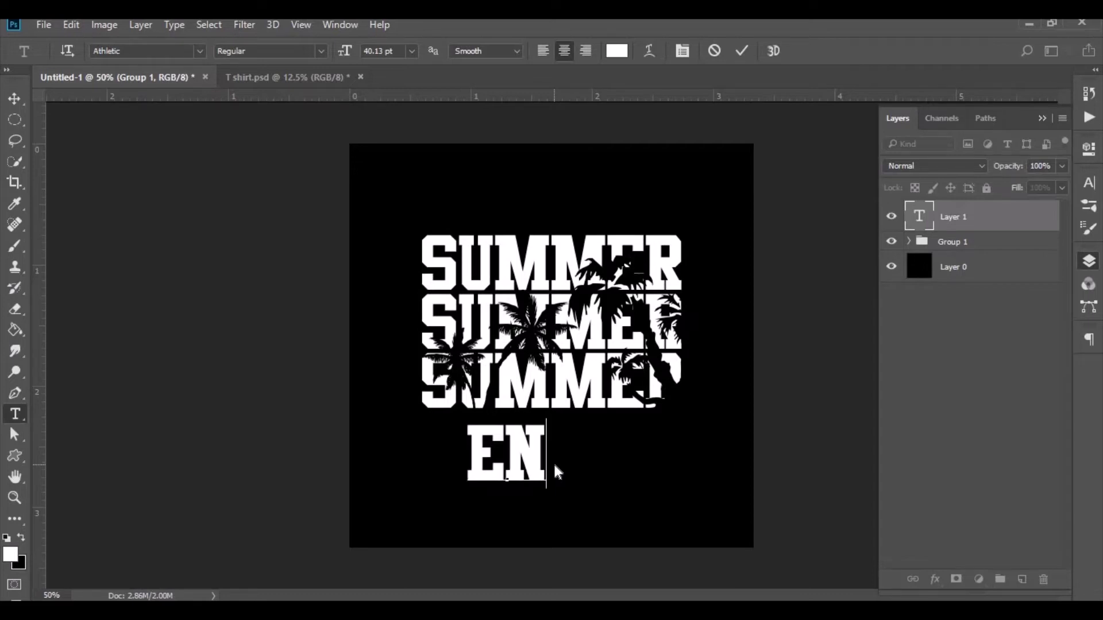
{"action": "type", "text": "JOY"}
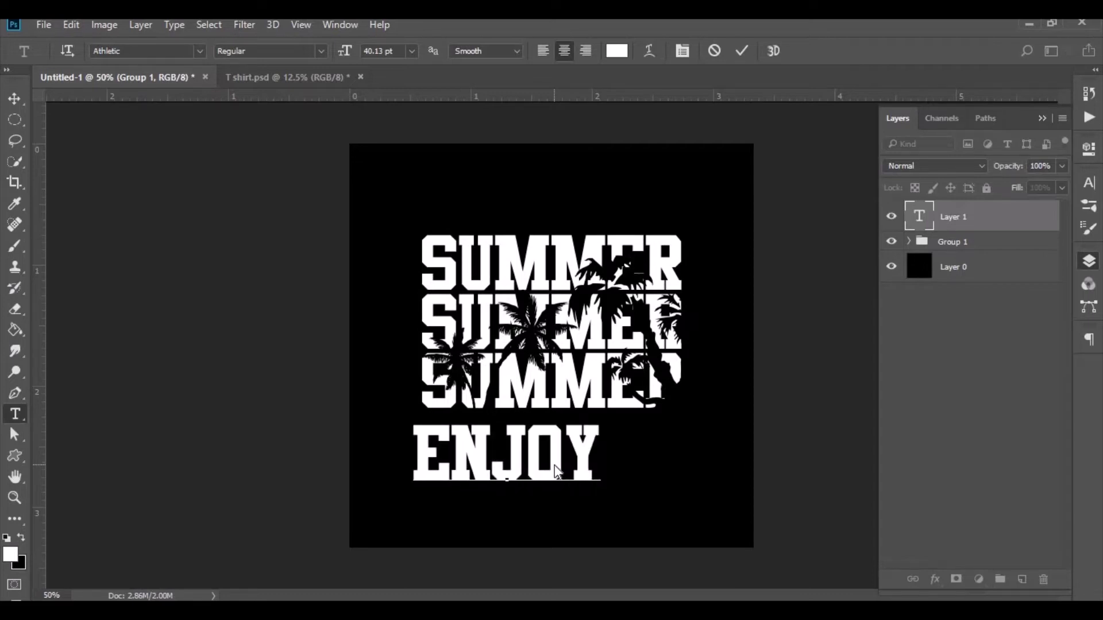
{"action": "type", "text": " YOUR"}
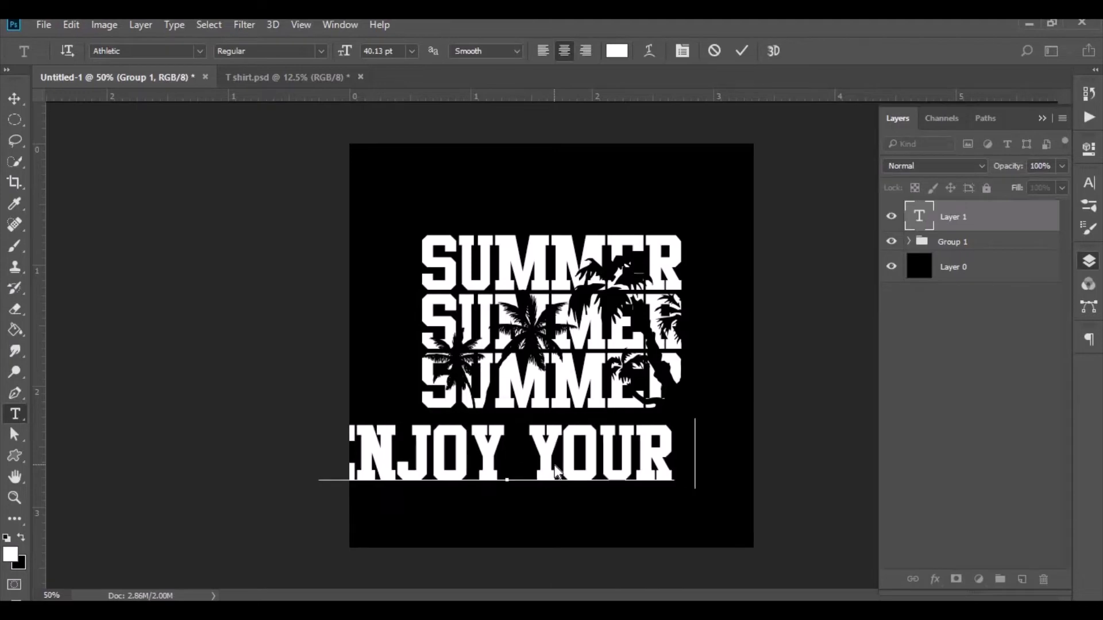
{"action": "type", "text": "TIME"}
{"action": "key", "text": "ctrl+a"}
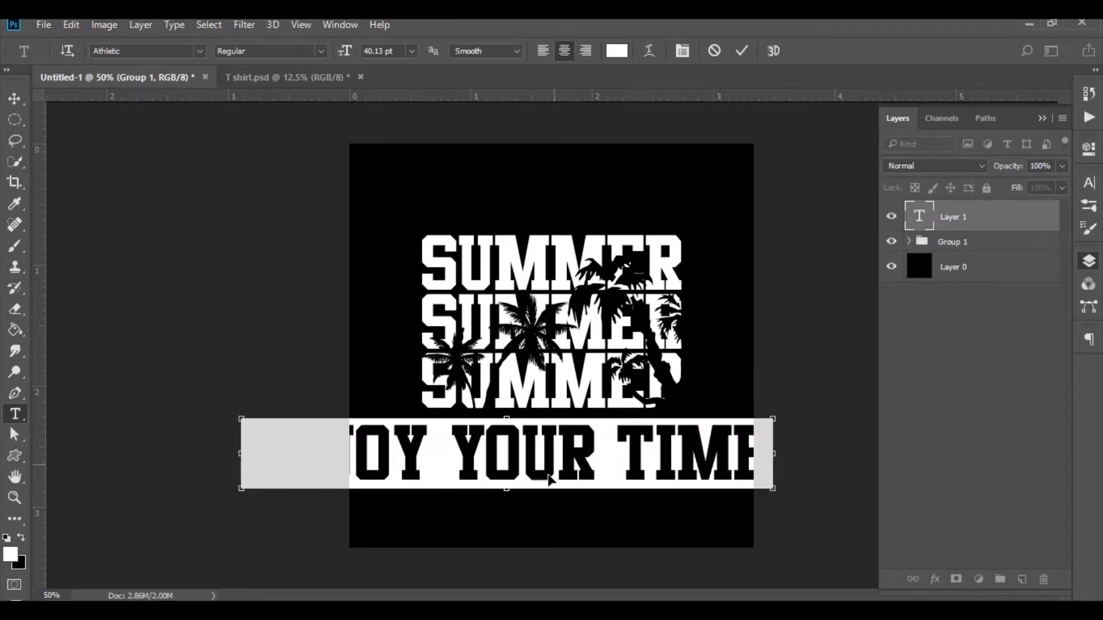
{"action": "left_click", "coordinate": [411, 52]}
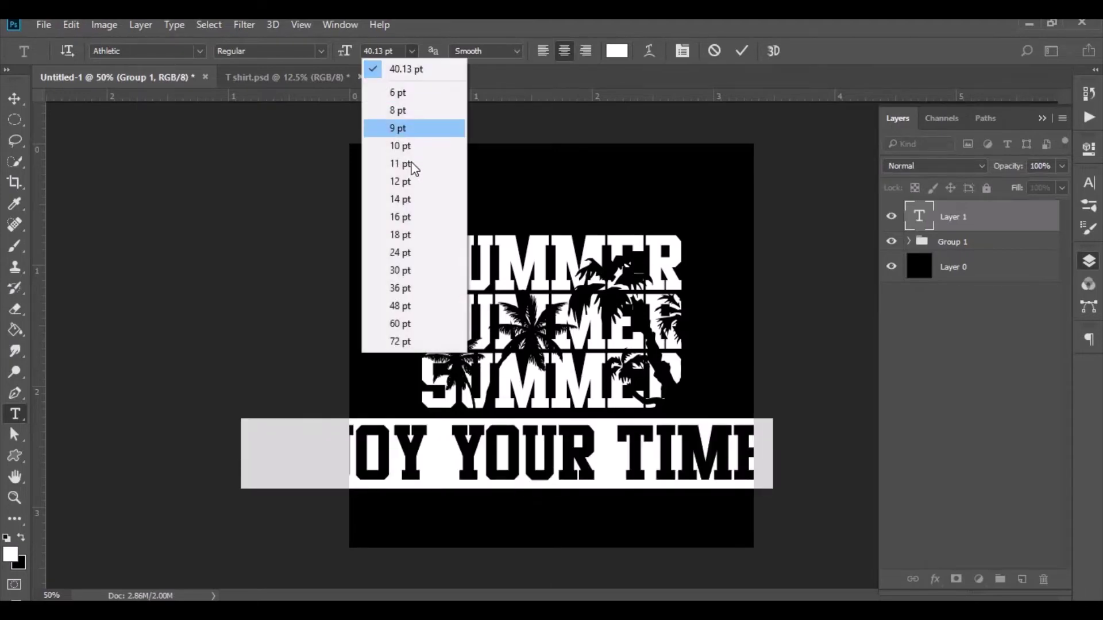
{"action": "left_click", "coordinate": [413, 183]}
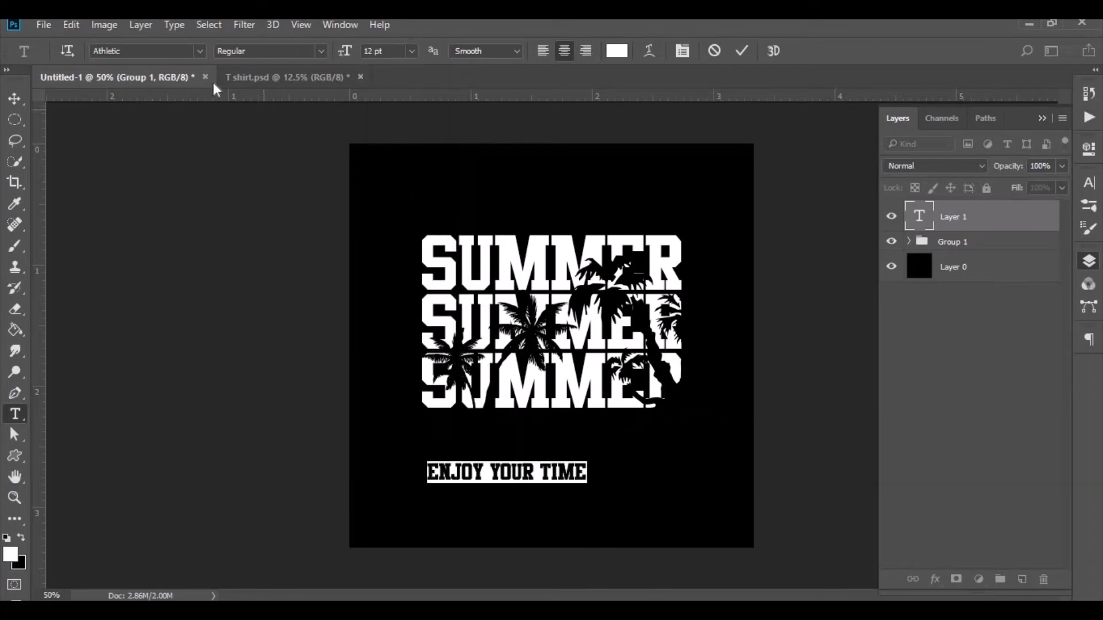
{"action": "left_click", "coordinate": [201, 52]}
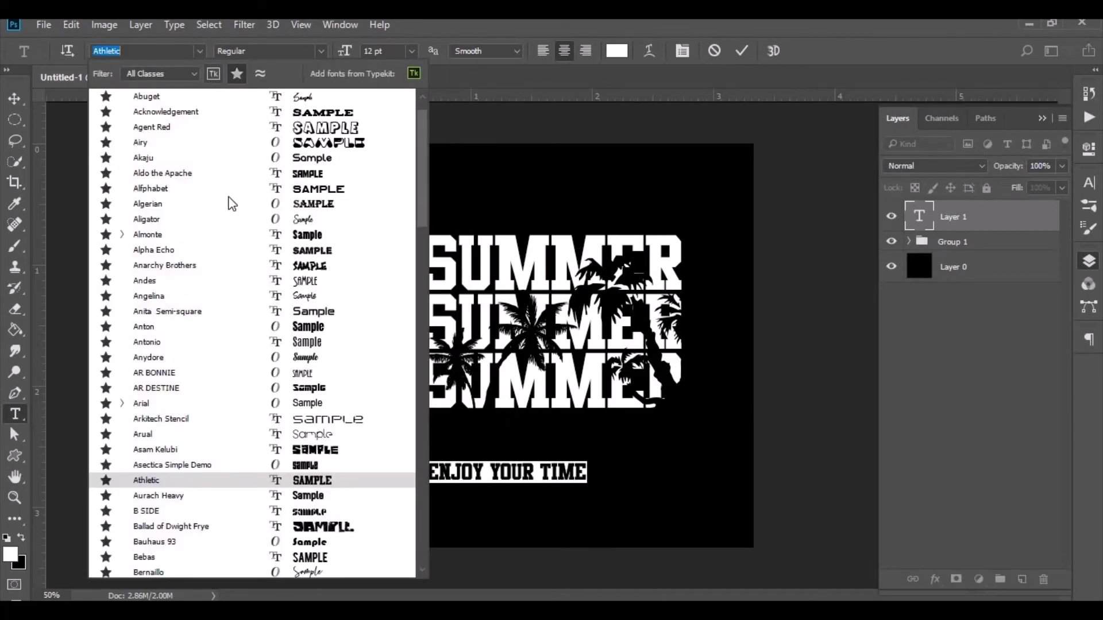
- Set the tagline to Antonio, Faux Bold, 220 tracking, and raise it just under SUMMER
{"action": "left_click", "coordinate": [270, 342]}
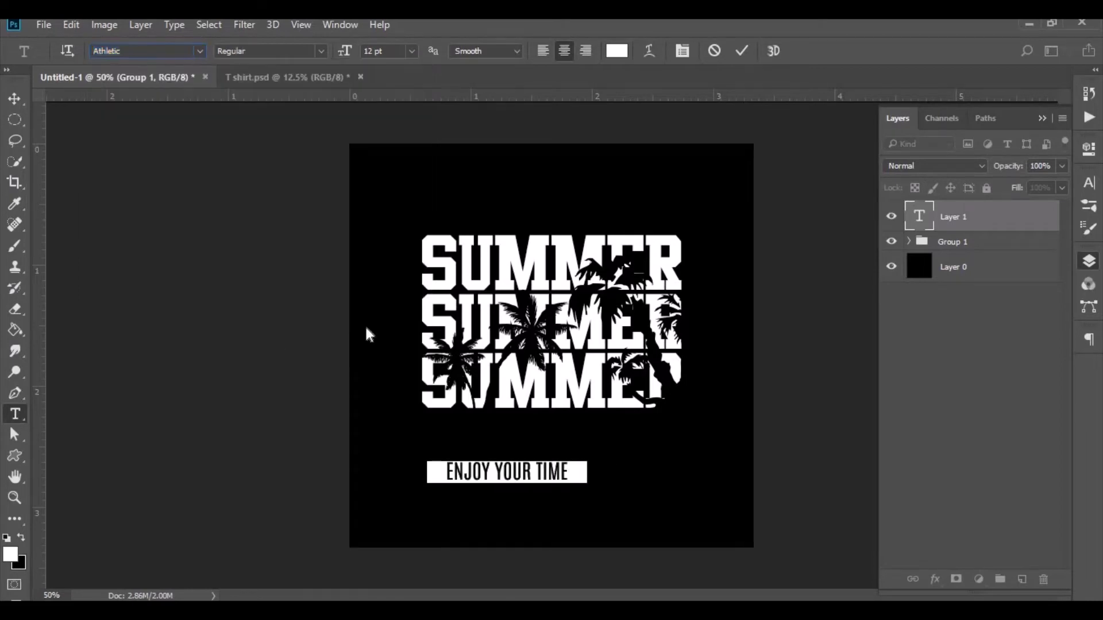
{"action": "type", "text": "Antonio"}
{"action": "left_click", "coordinate": [1087, 184]}
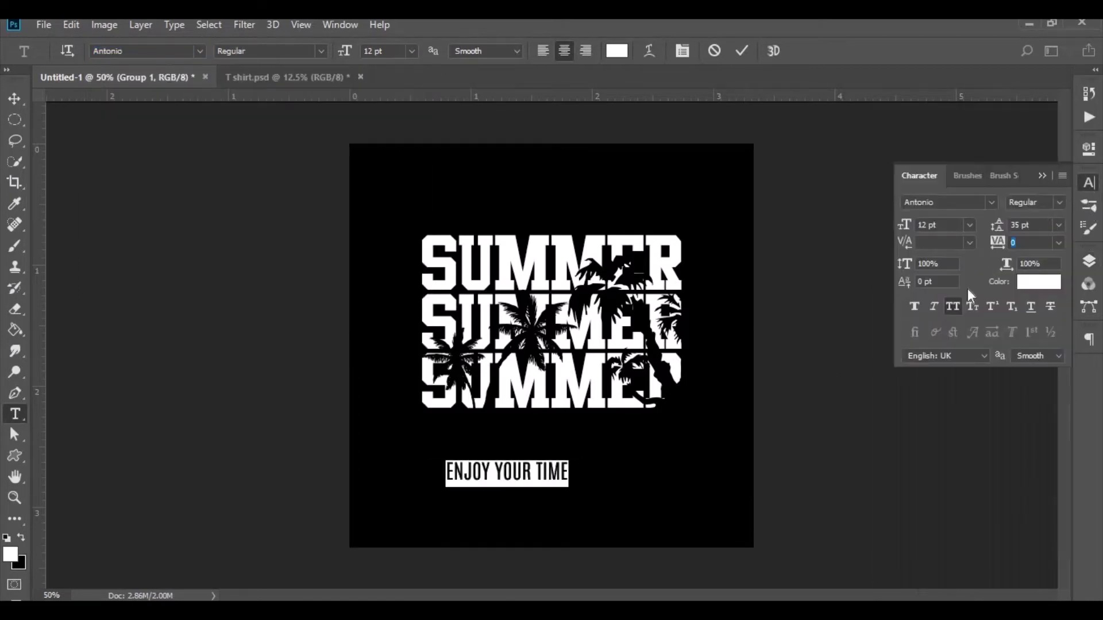
{"action": "left_click", "coordinate": [914, 305]}
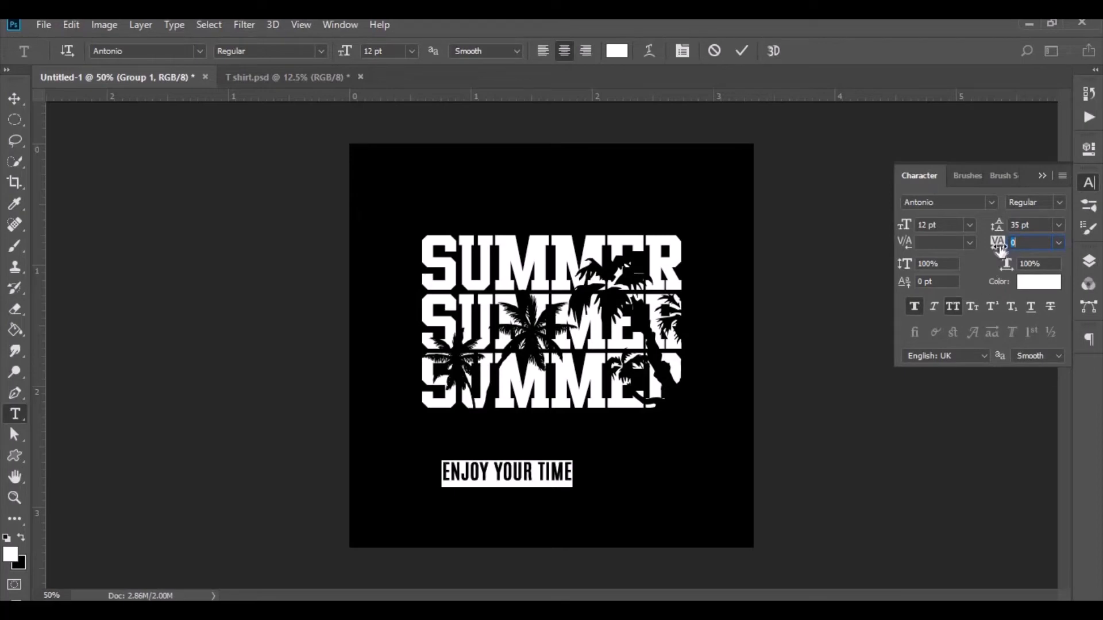
{"action": "type", "text": "220"}
{"action": "key", "text": "Return"}
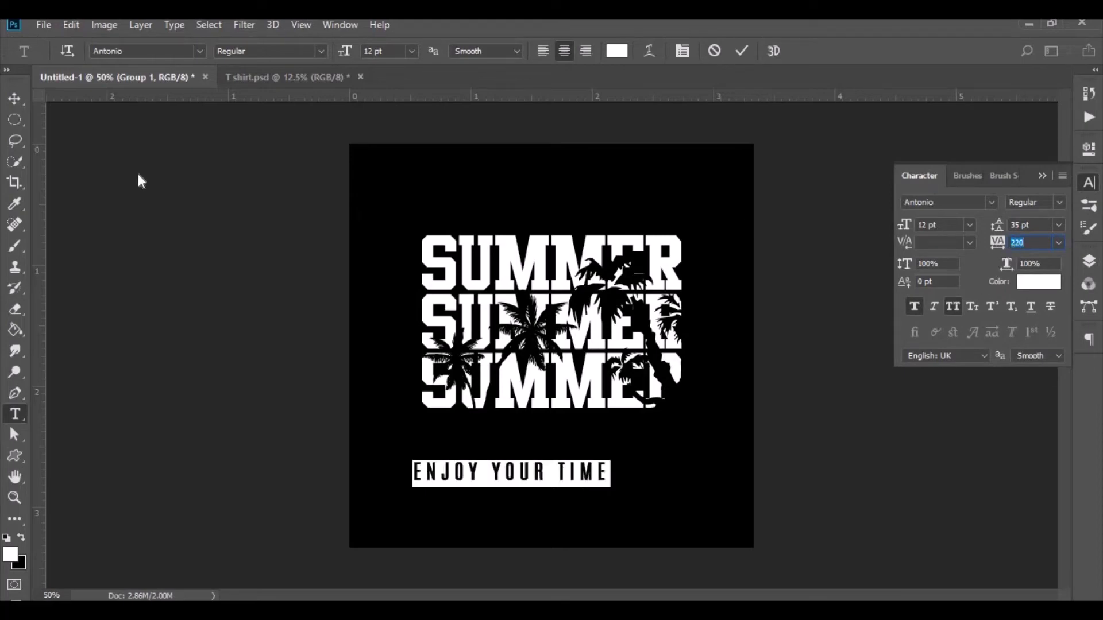
{"action": "left_click", "coordinate": [15, 98]}
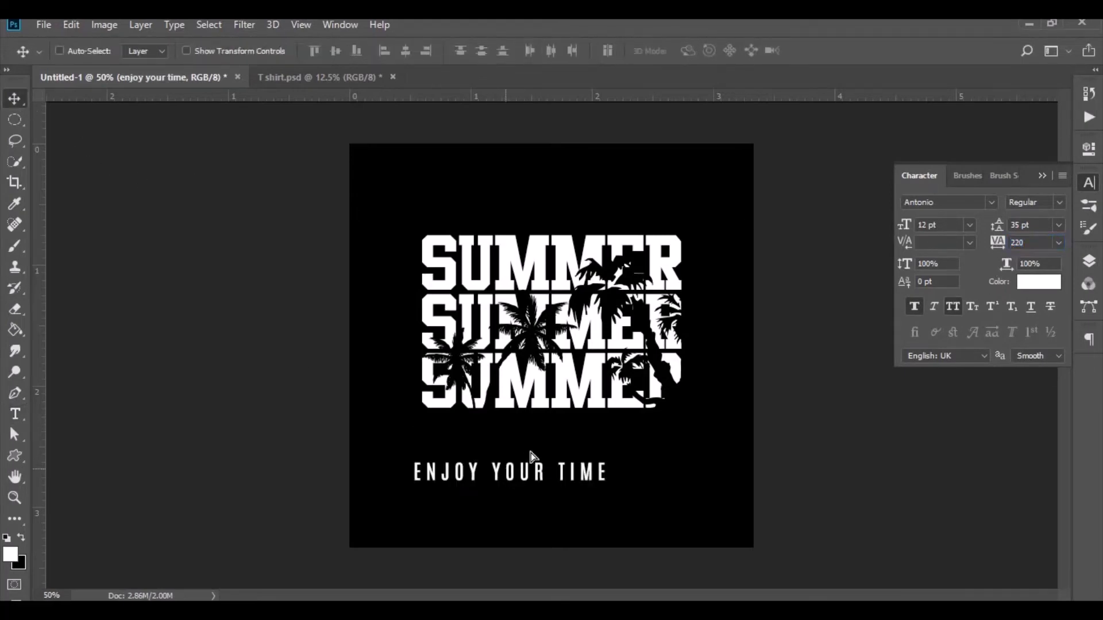
{"action": "left_click_drag", "start_coordinate": [508, 474], "coordinate": [549, 433]}
- Draw a short horizontal dash with the Line Tool to the left of the tagline
{"action": "left_click", "coordinate": [14, 457]}
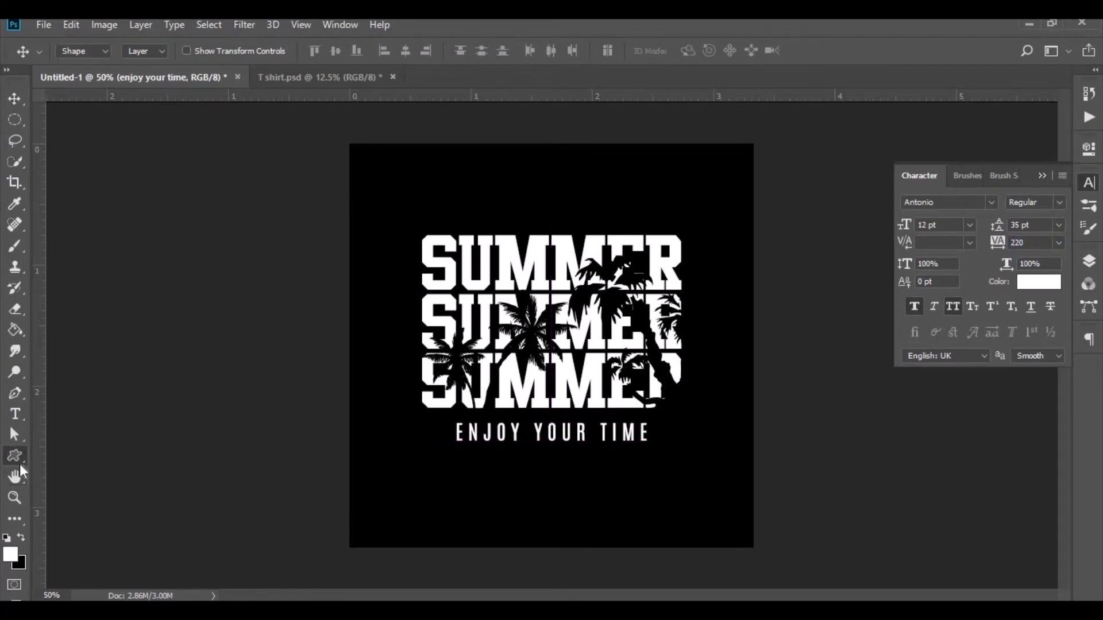
{"action": "left_click", "coordinate": [63, 530]}
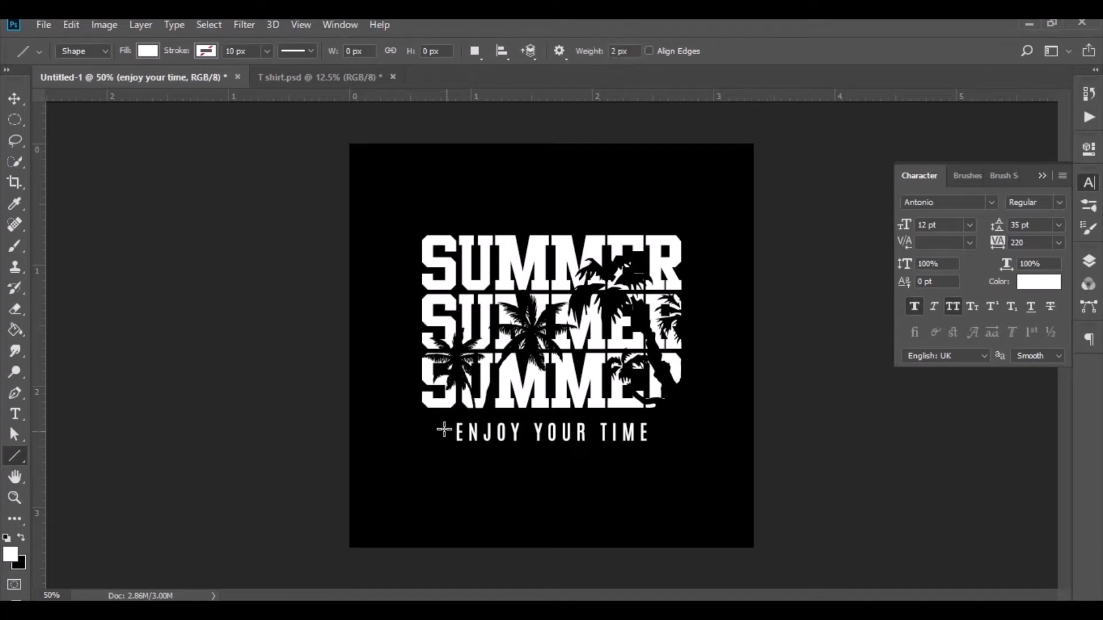
{"action": "left_click_drag", "start_coordinate": [446, 432], "coordinate": [424, 432]}
- Duplicate the Shape 3 dash and move the copy to the tagline's right side
{"action": "left_click", "coordinate": [8, 100]}
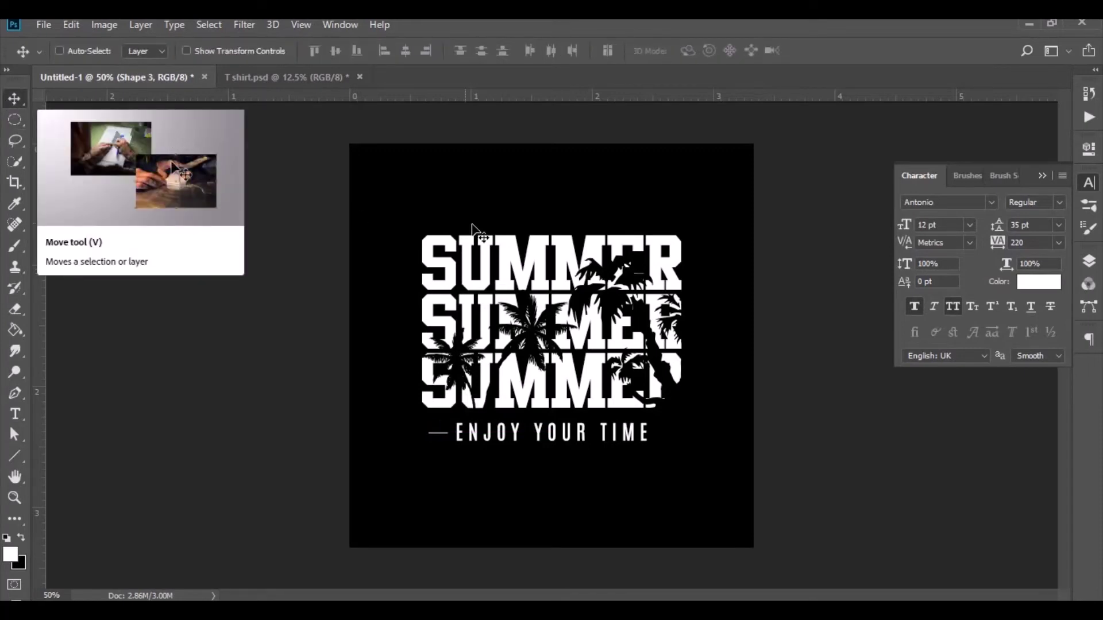
{"action": "left_click", "coordinate": [1090, 259]}
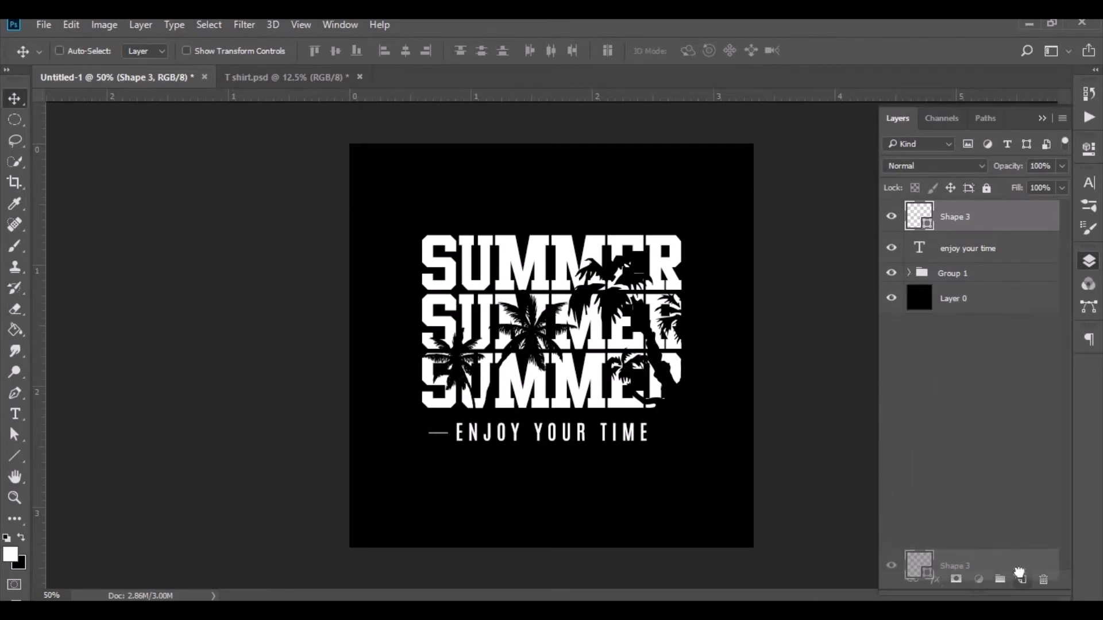
{"action": "left_click_drag", "start_coordinate": [976, 227], "coordinate": [1022, 579]}
{"action": "left_click_drag", "start_coordinate": [455, 434], "coordinate": [676, 440]}
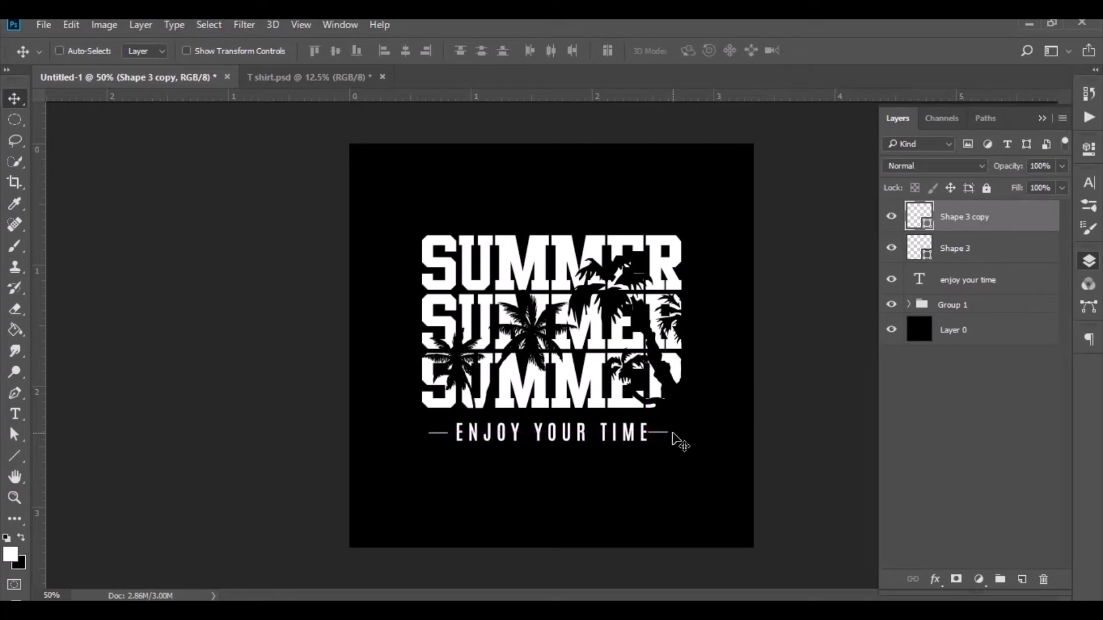
- Nudge both dashes and the tagline up, then group them with Group 1 into Group 2
{"action": "left_click", "coordinate": [962, 249], "text": "shift"}
{"action": "left_click", "coordinate": [965, 287], "text": "shift"}
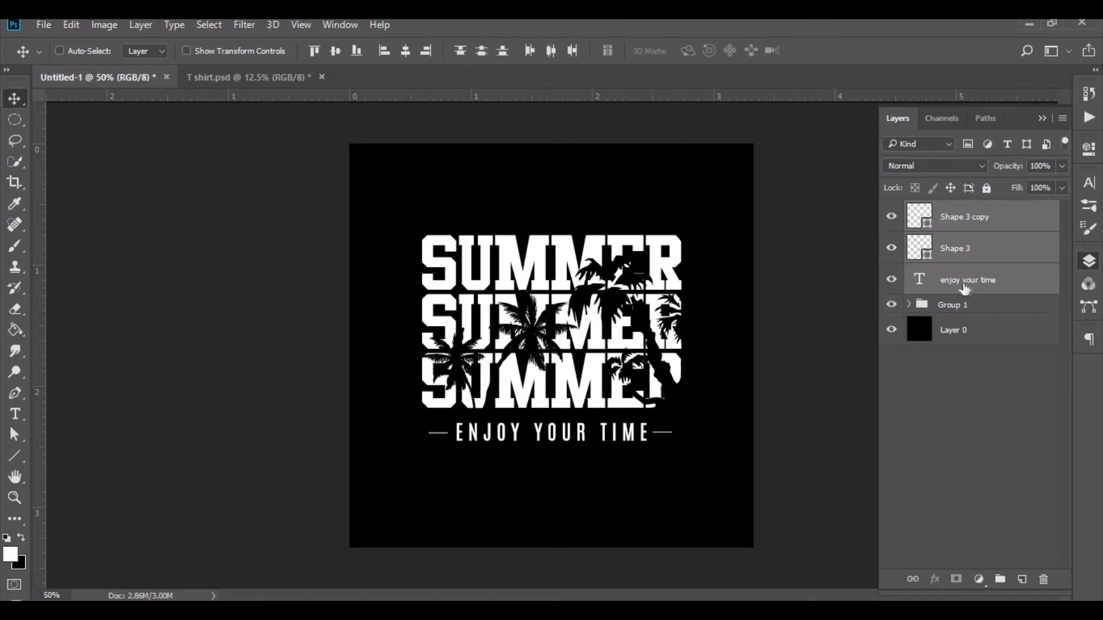
{"action": "key", "text": "Up"}
{"action": "key", "text": "Up"}
{"action": "key", "text": "Up"}
{"action": "key", "text": "Up"}
{"action": "key", "text": "Up"}
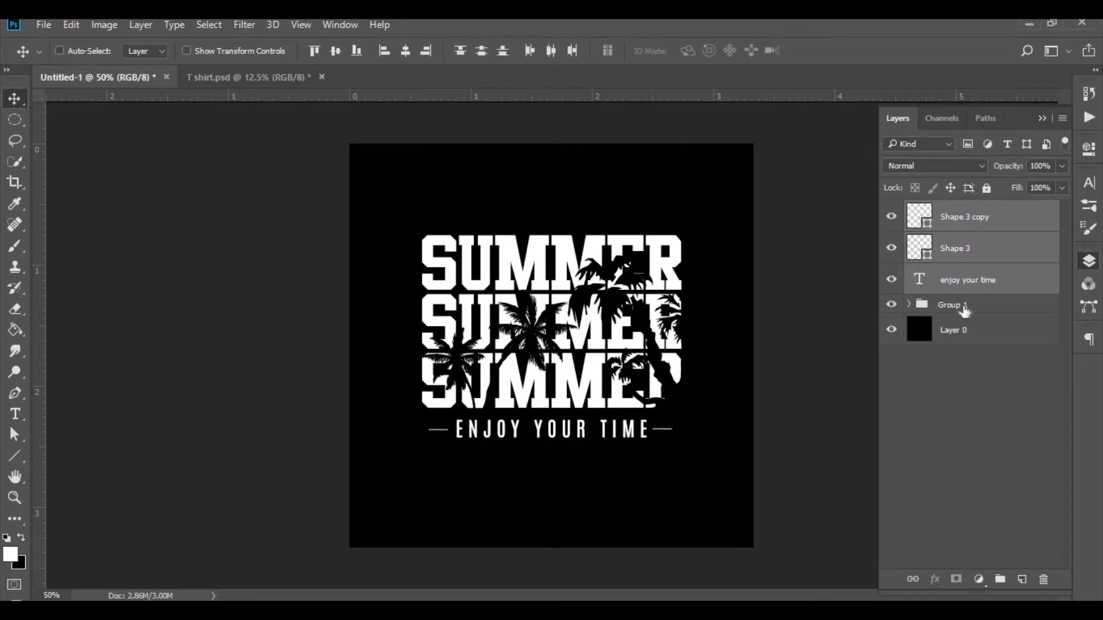
{"action": "left_click", "coordinate": [965, 310], "text": "ctrl"}
{"action": "left_click_drag", "start_coordinate": [965, 311], "coordinate": [1009, 582]}
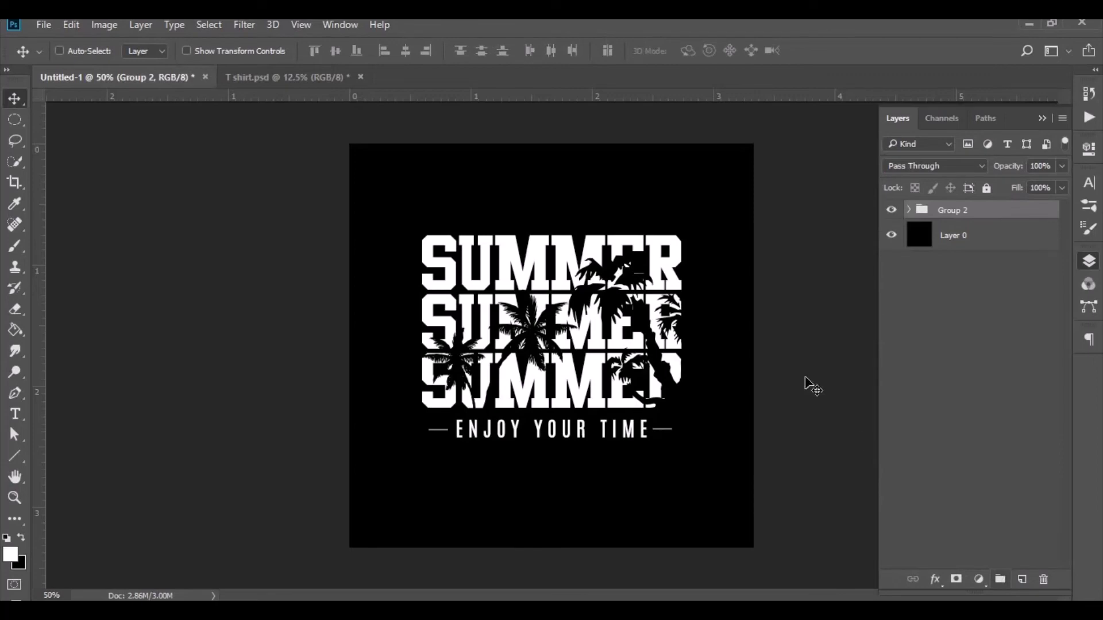
- Open the T shirt.psd Design smart object and drag Group 2 from Untitled-1 into Design.psd
{"action": "left_click", "coordinate": [315, 80]}
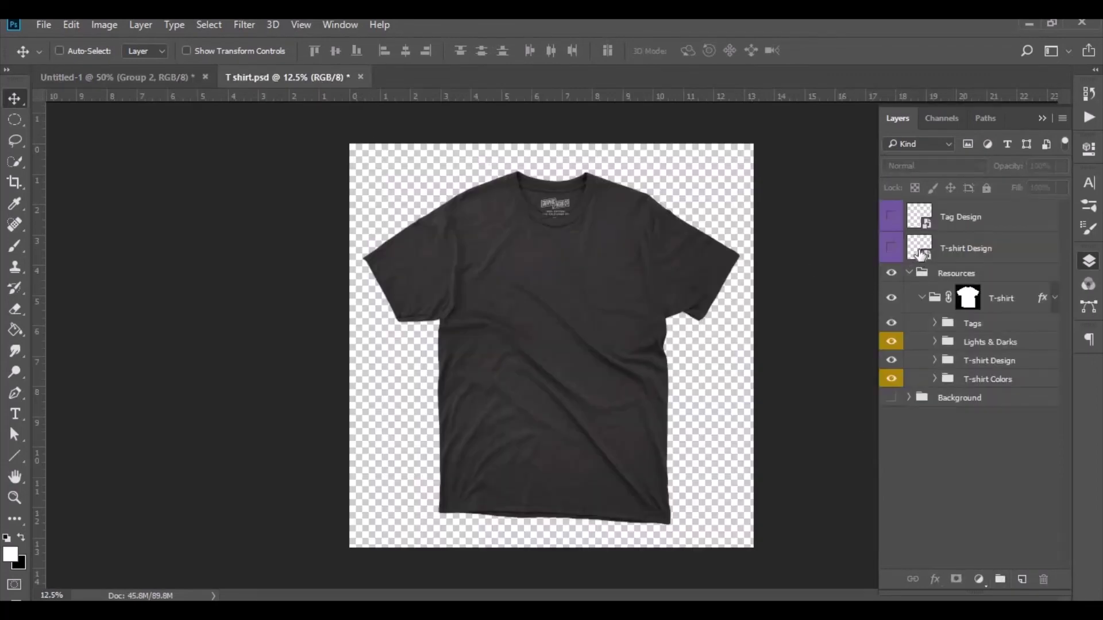
{"action": "double_click", "coordinate": [920, 254]}
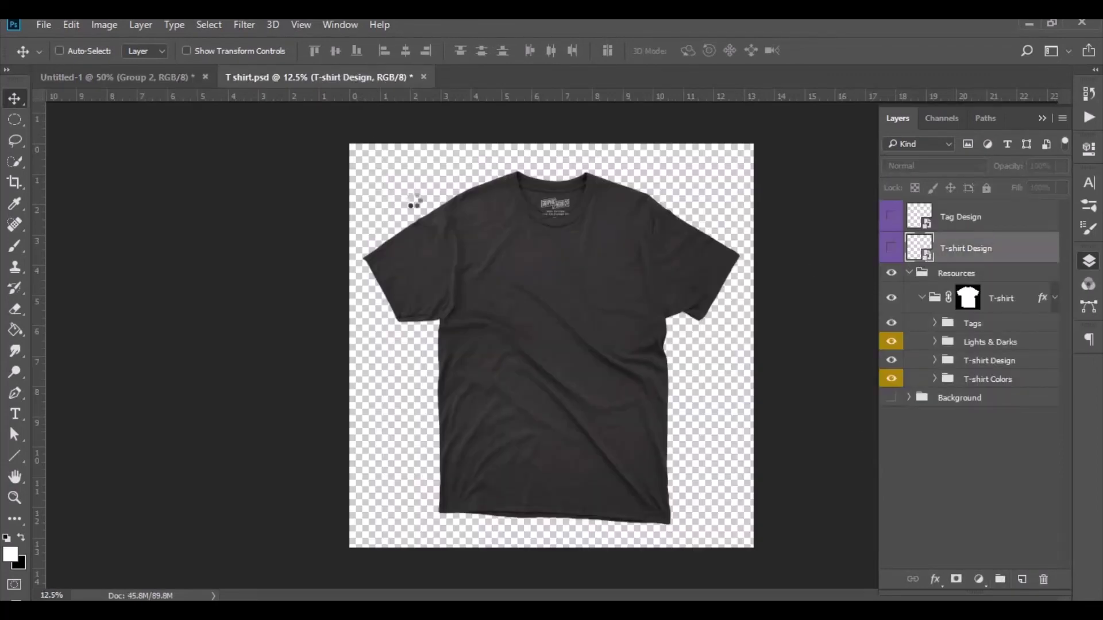
{"action": "left_click", "coordinate": [170, 78]}
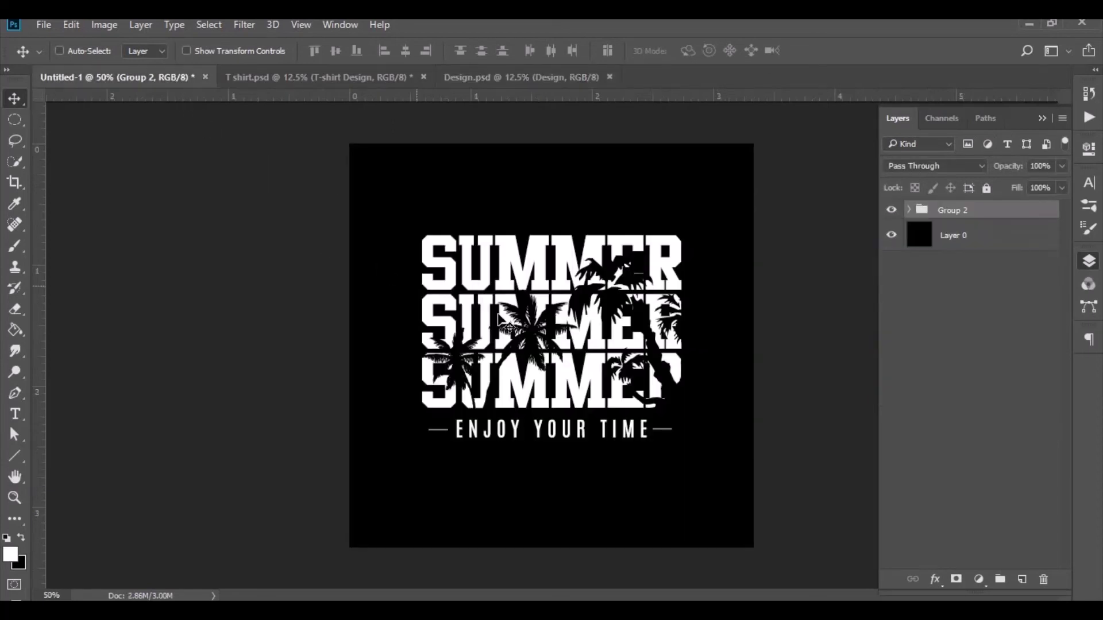
{"action": "left_click_drag", "start_coordinate": [526, 251], "coordinate": [574, 325]}
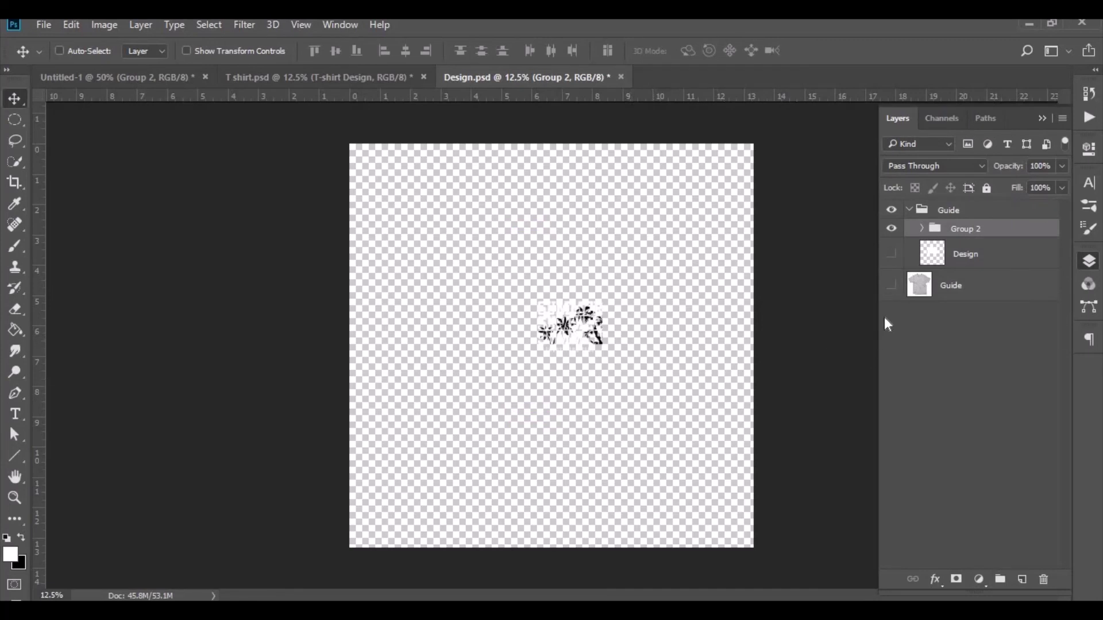
- Scale Group 2 to about 251%, centre it on the guide shirt's chest, and save Design.psd
{"action": "left_click", "coordinate": [891, 285]}
{"action": "left_click_drag", "start_coordinate": [634, 347], "coordinate": [628, 346]}
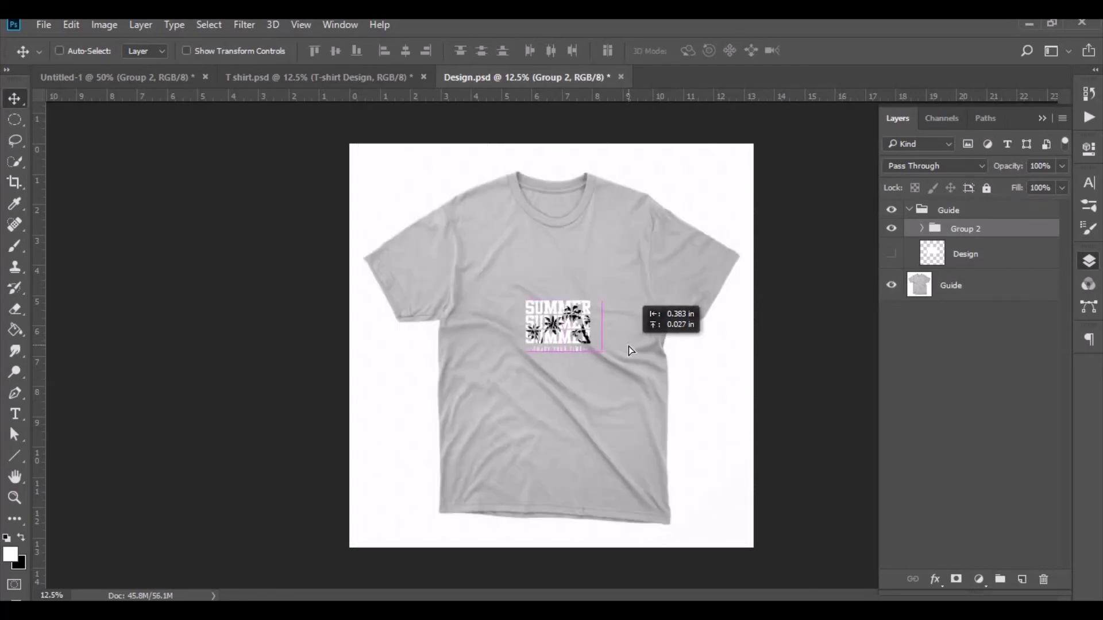
{"action": "key", "text": "ctrl+t"}
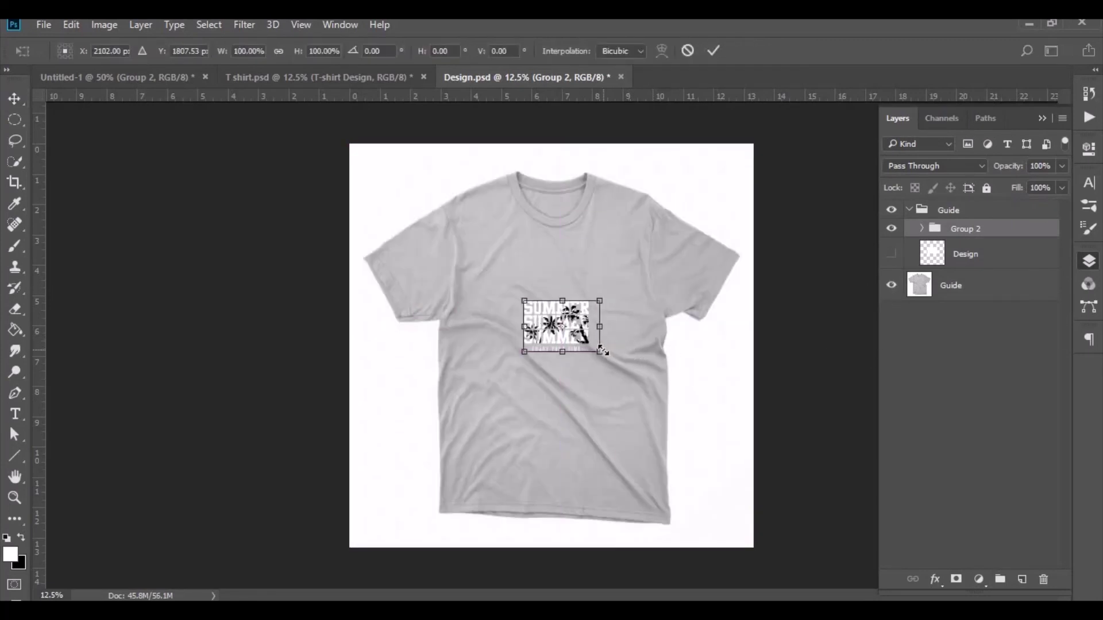
{"action": "left_click_drag", "start_coordinate": [624, 377], "coordinate": [655, 392]}
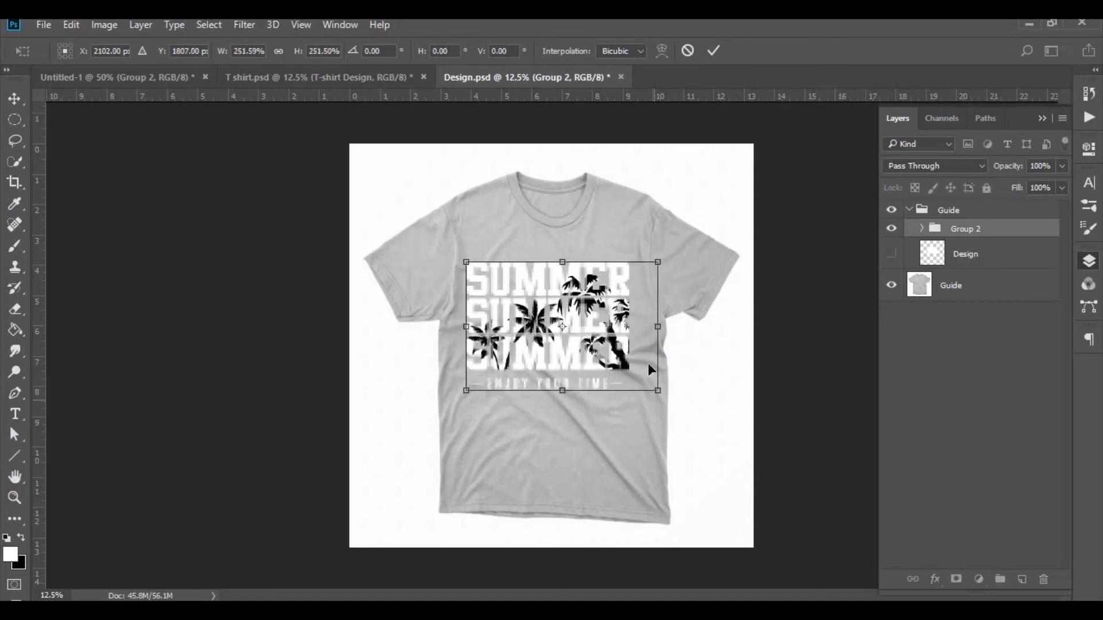
{"action": "key", "text": "Return"}
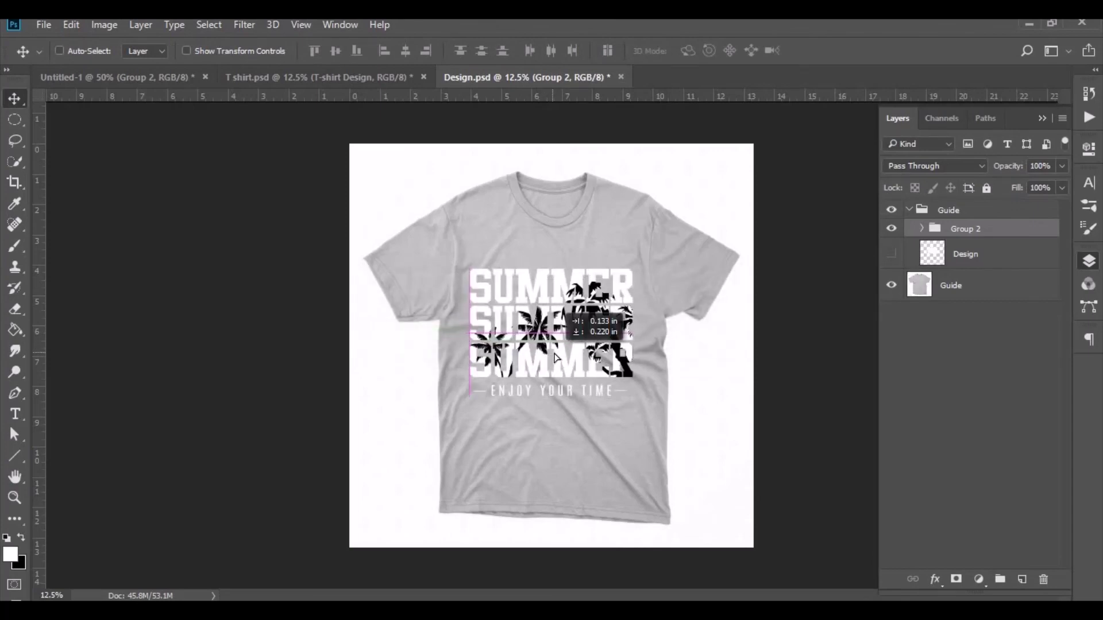
{"action": "left_click_drag", "start_coordinate": [555, 355], "coordinate": [573, 346]}
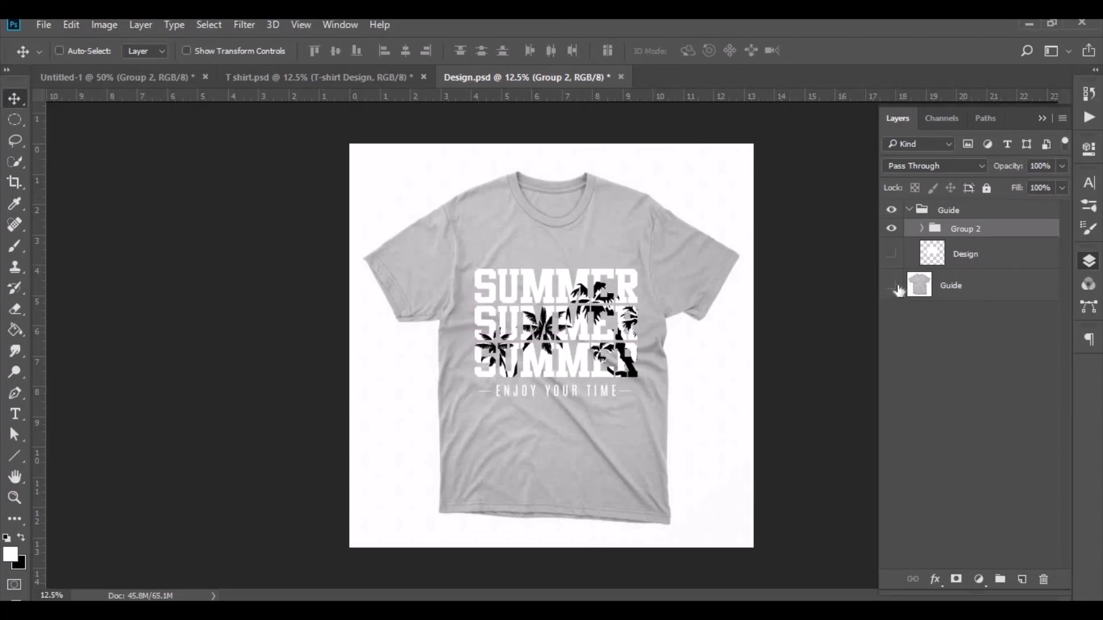
{"action": "key", "text": "ctrl+s"}
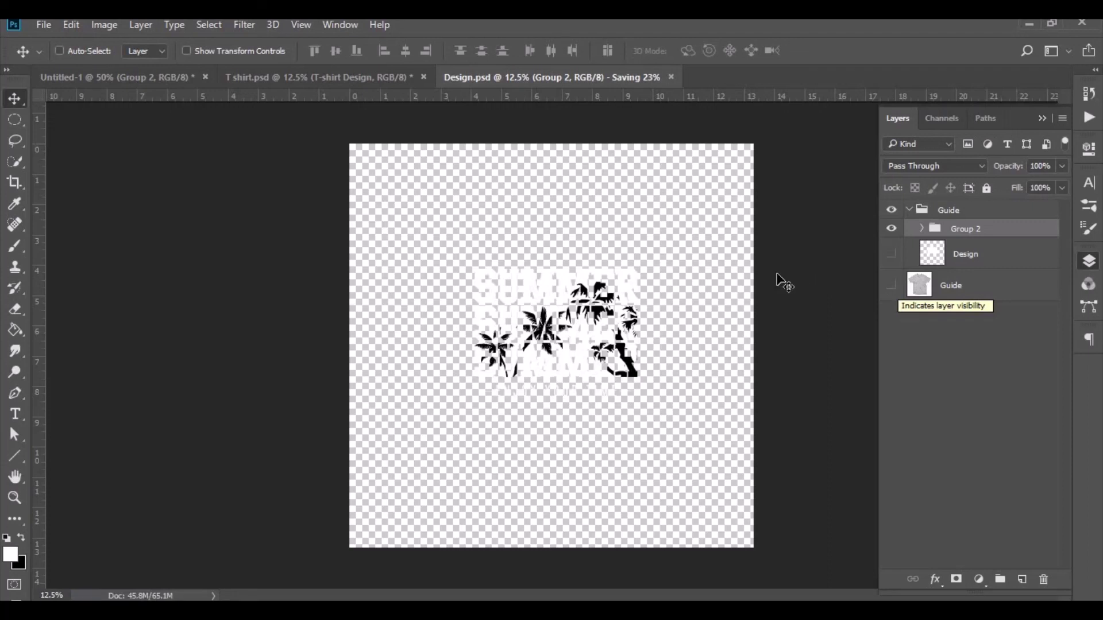
- View the T shirt.psd mockup showing the saved SUMMER design on the dark shirt
{"action": "left_click", "coordinate": [370, 76]}
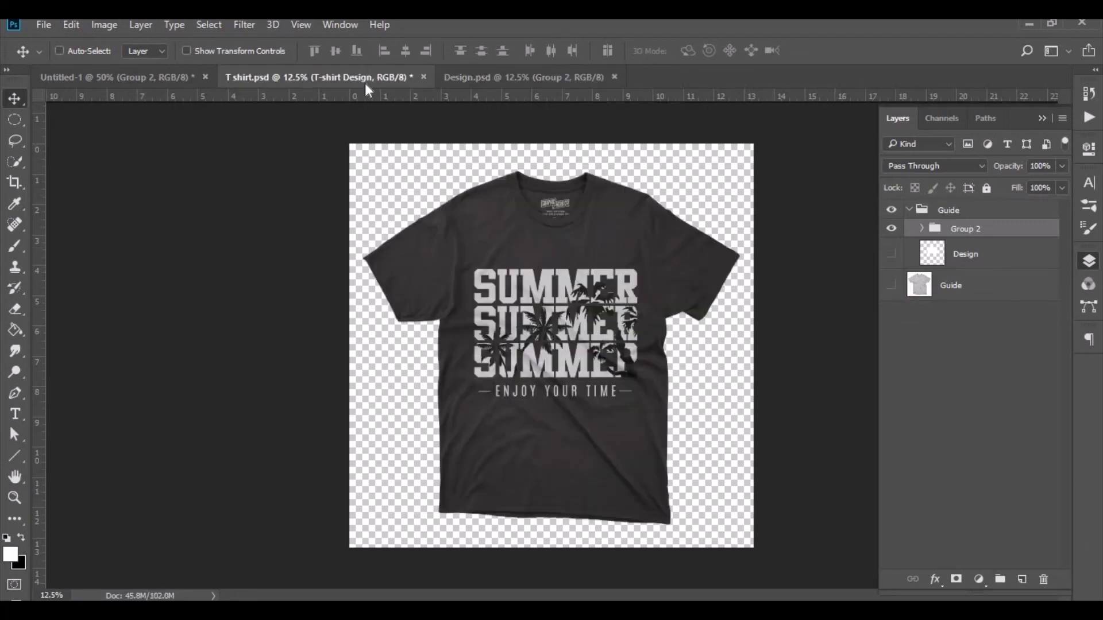